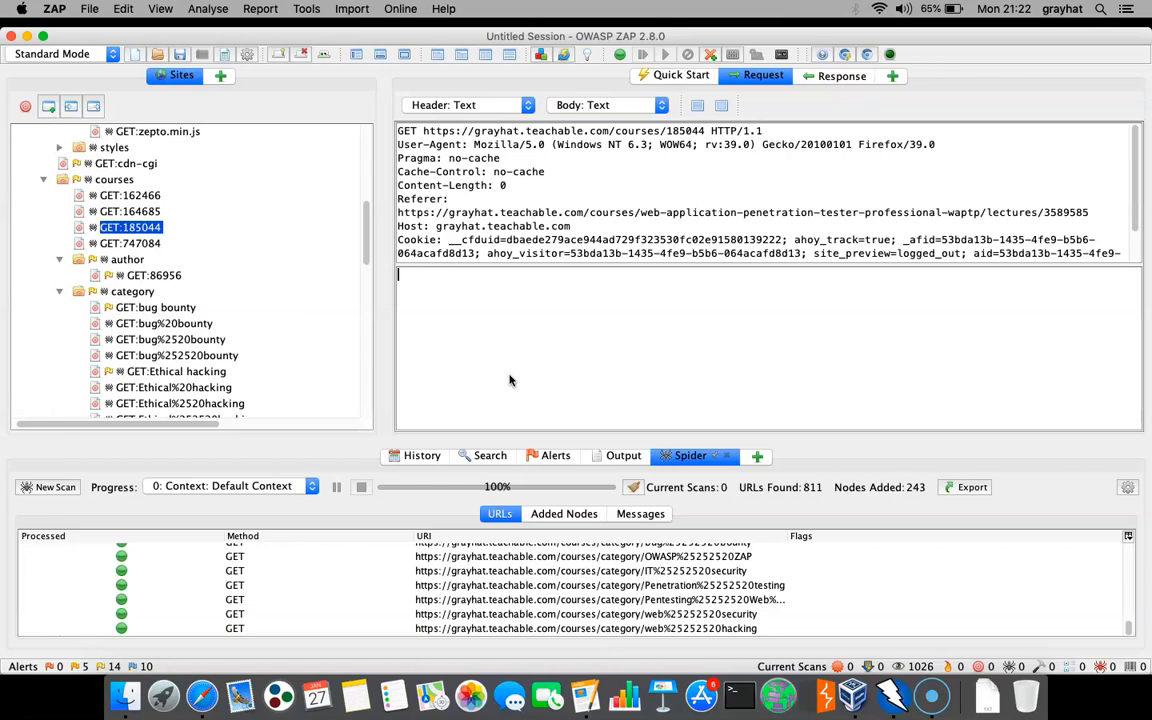
Review the GET requests of the numbered nodes under courses in the Sites tree, including 164685, 162466, 747084 and 185044.
scroll(208, 292, "up", 5)
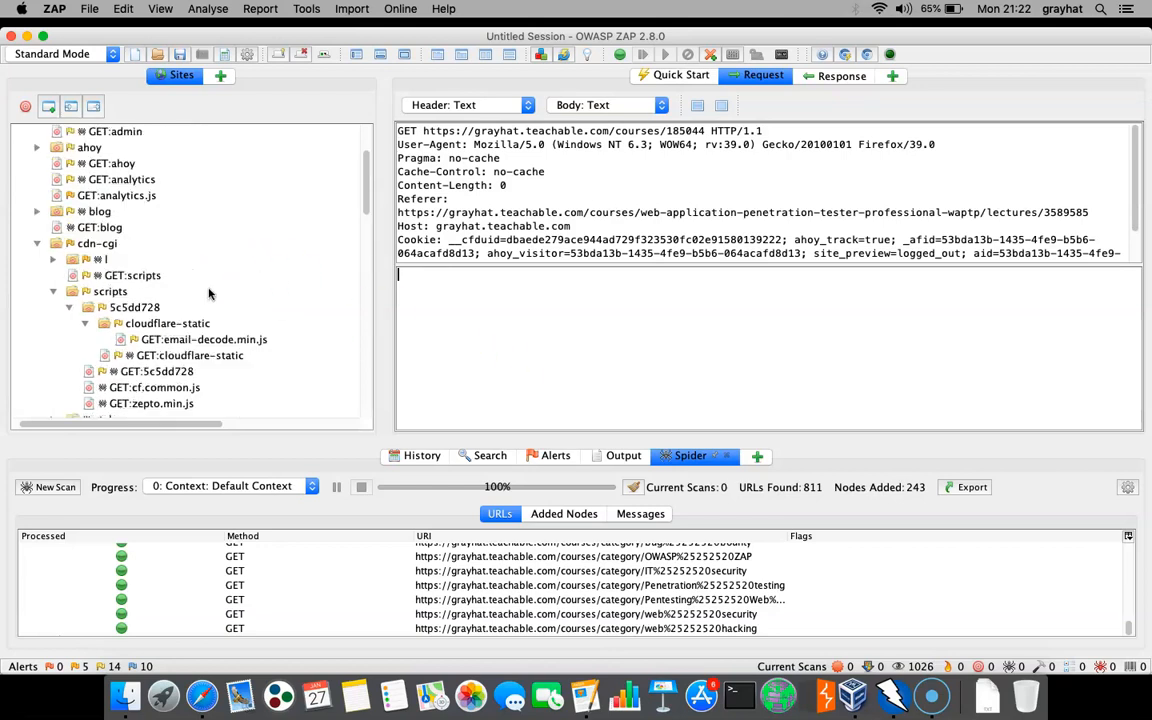
scroll(208, 292, "up", 2)
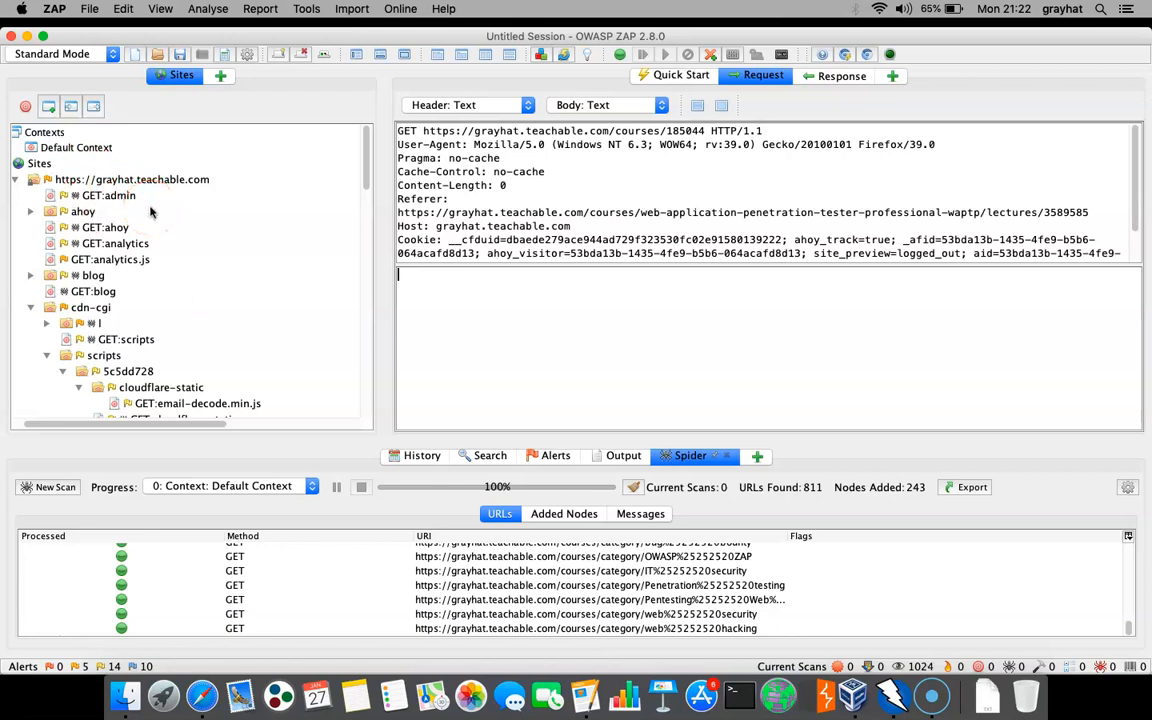
scroll(150, 212, "down", 5)
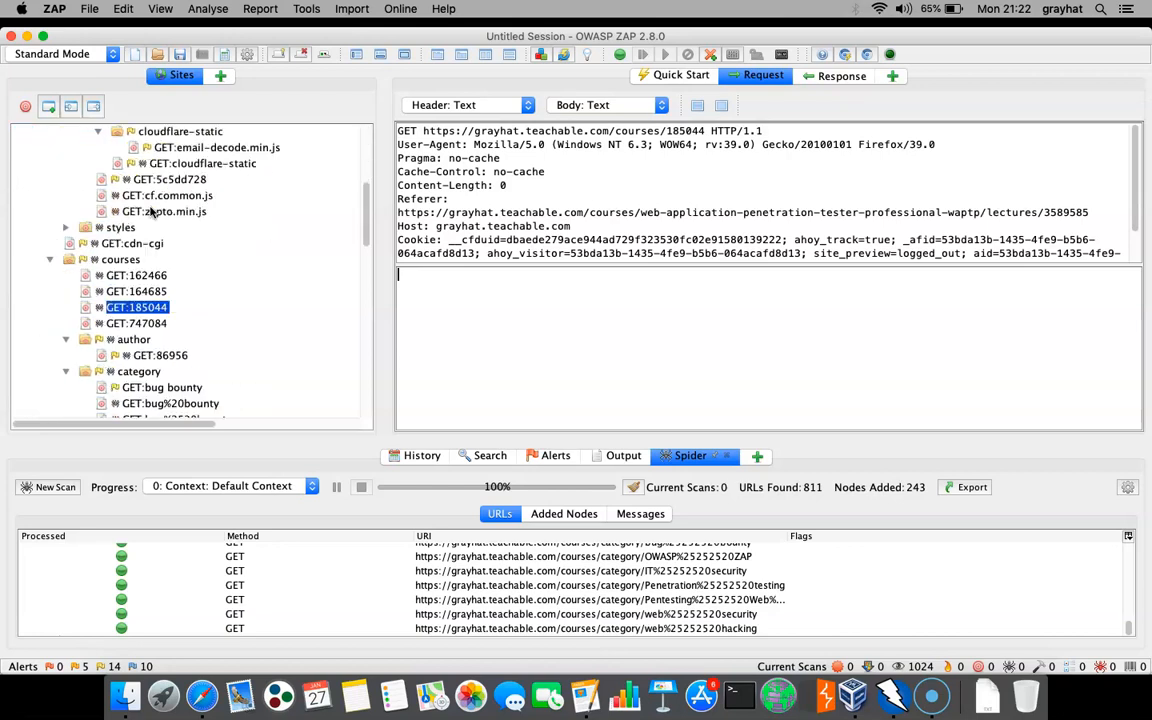
left_click(150, 291)
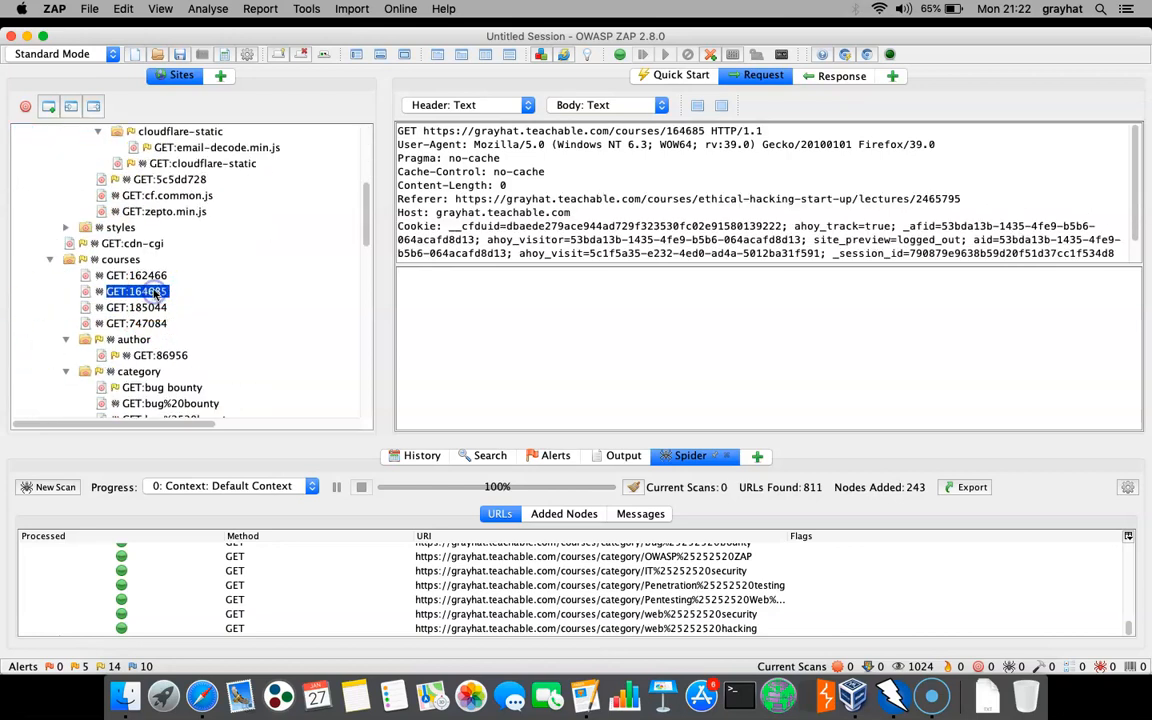
left_click(142, 275)
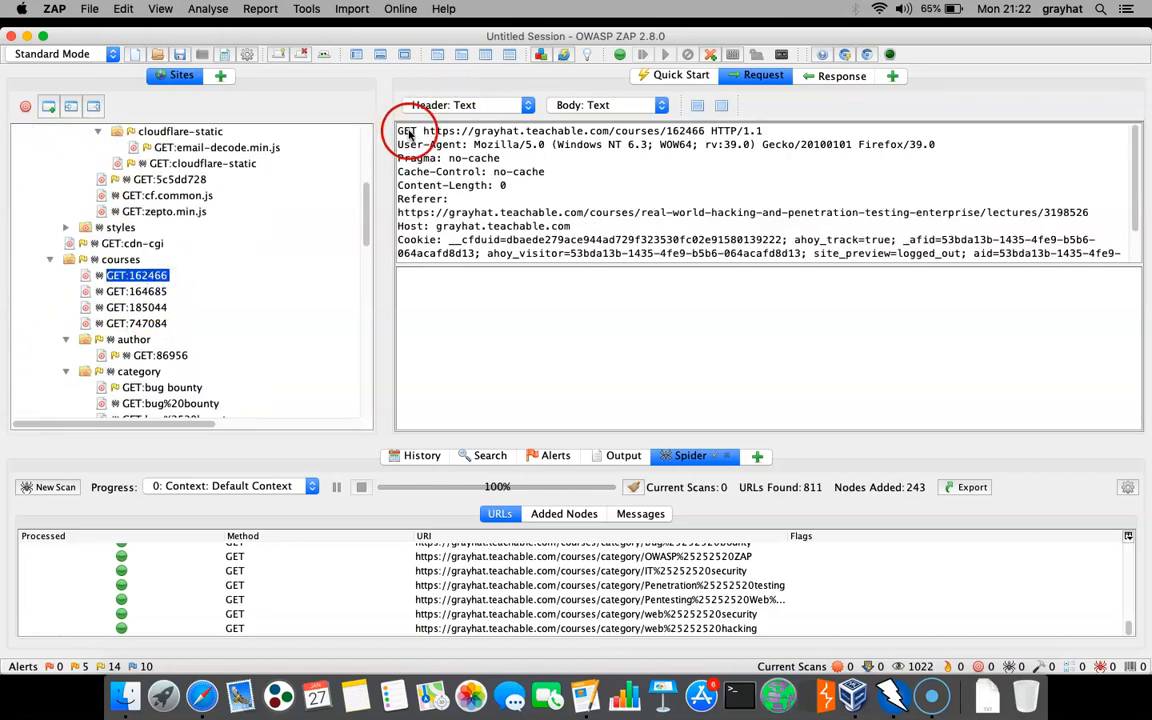
left_click(140, 323)
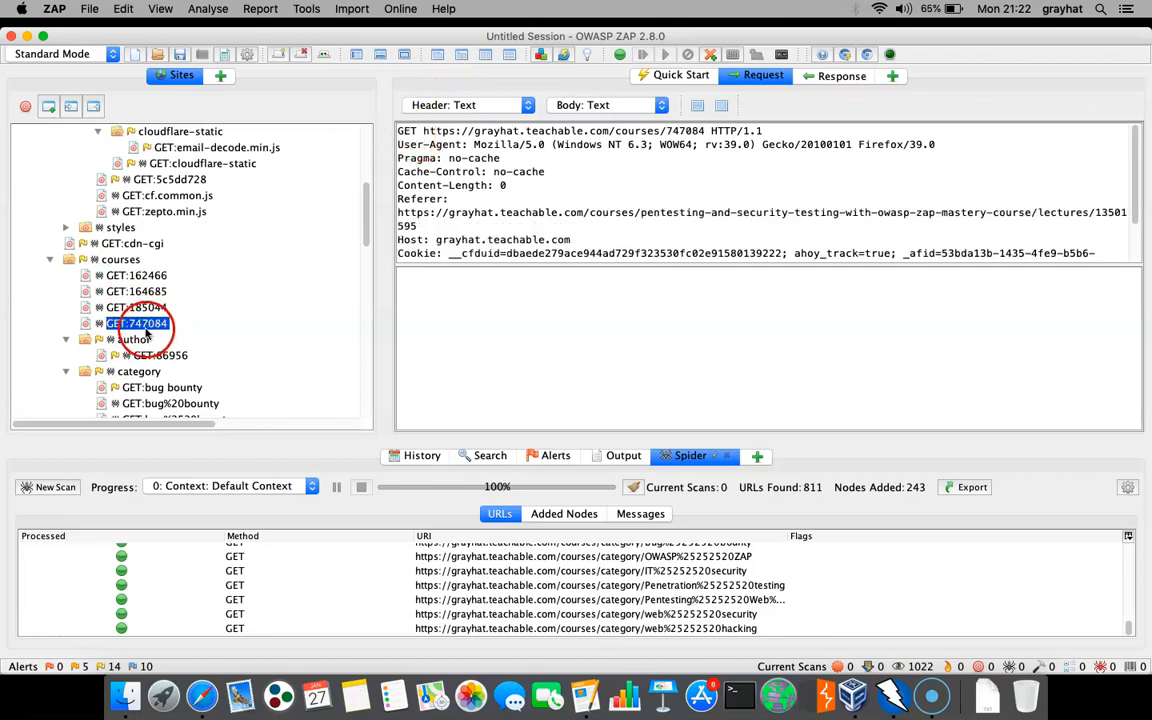
left_click(148, 310)
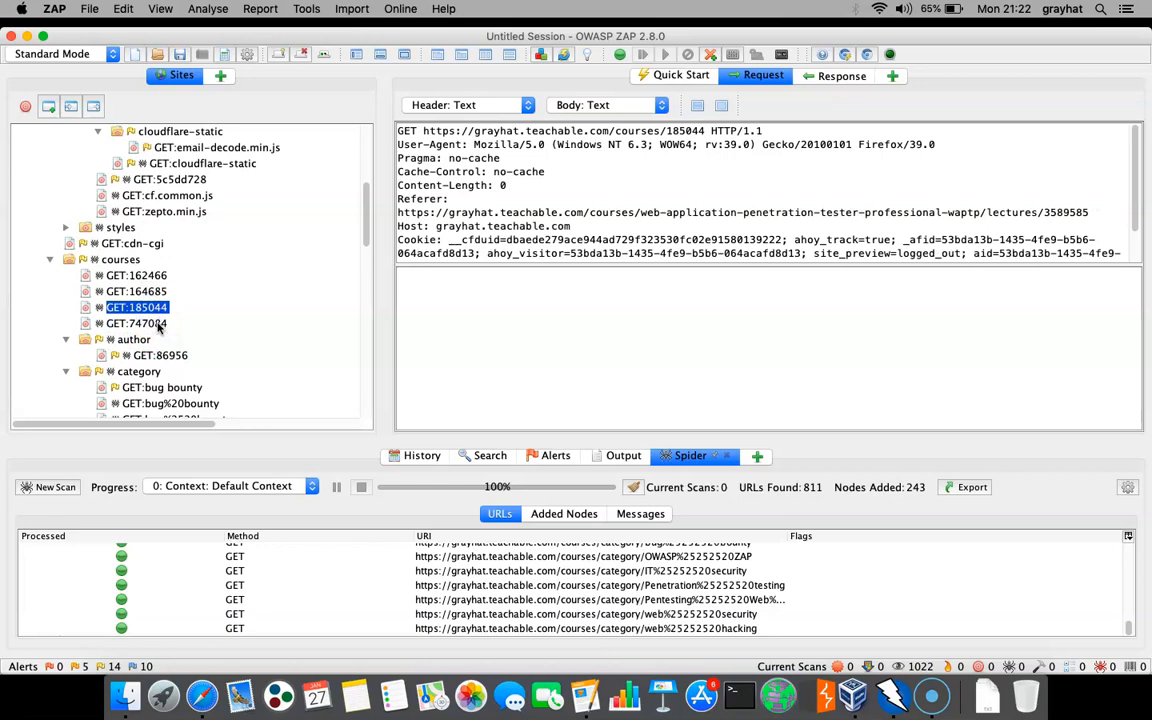
left_click(143, 323)
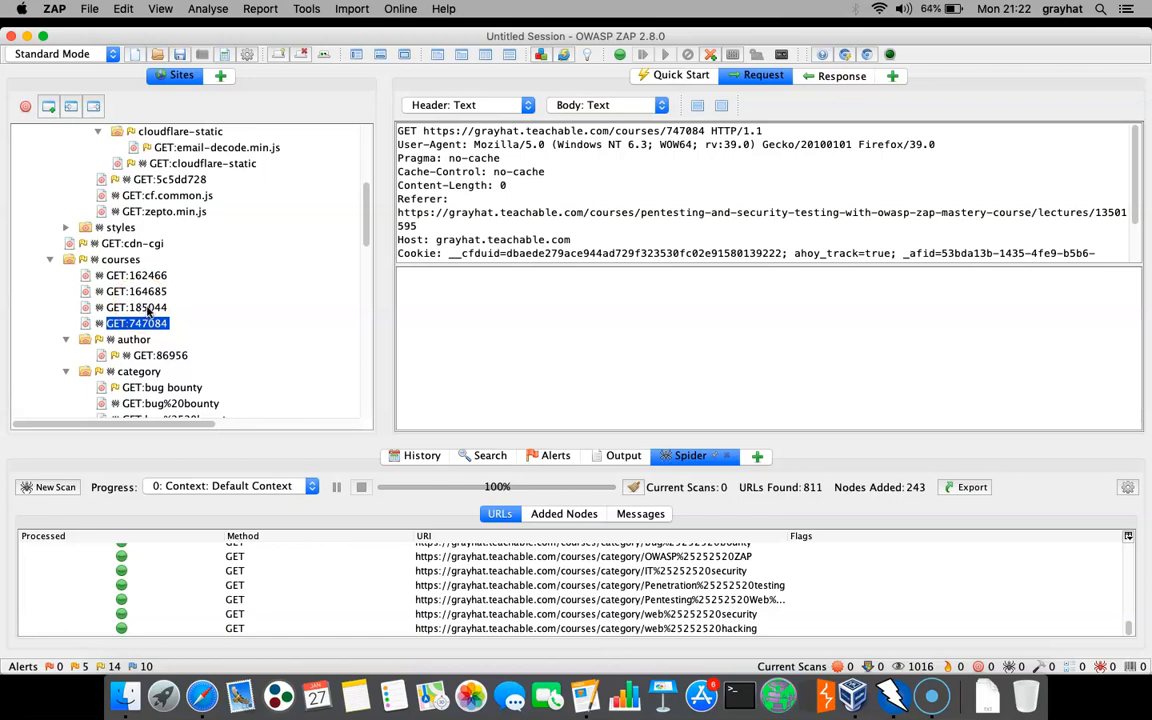
Open the URL of the GET:185044 request in Firefox and look over the loaded course page.
left_click(145, 308)
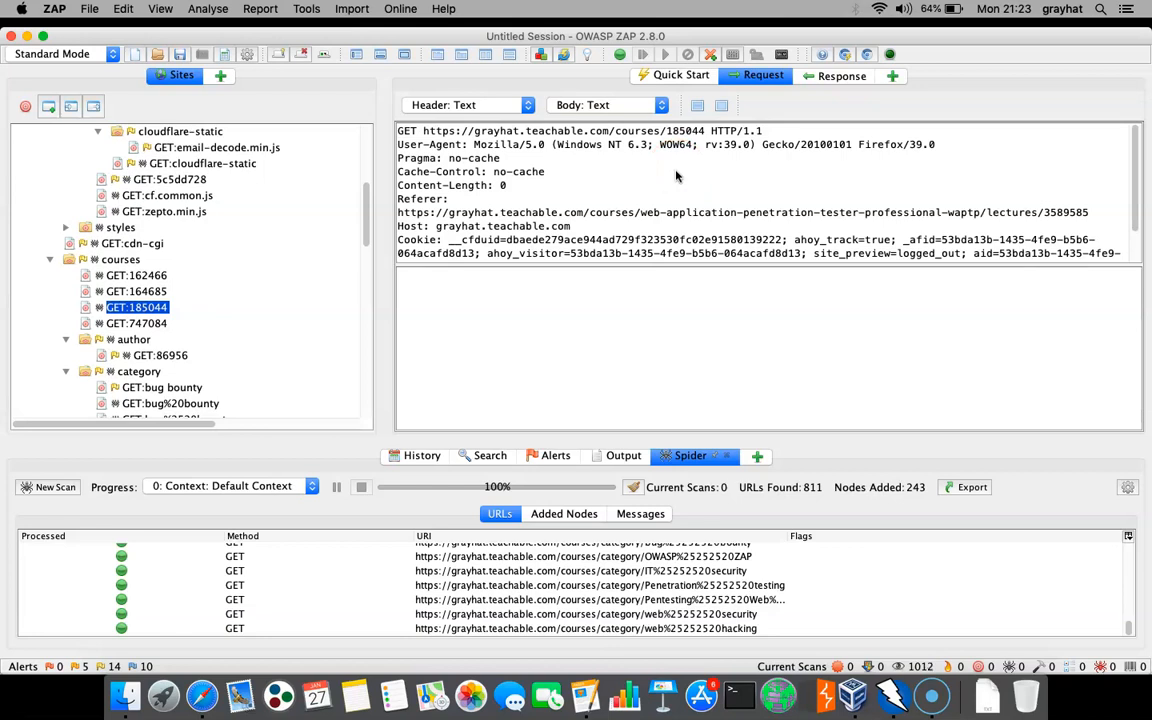
right_click(636, 168)
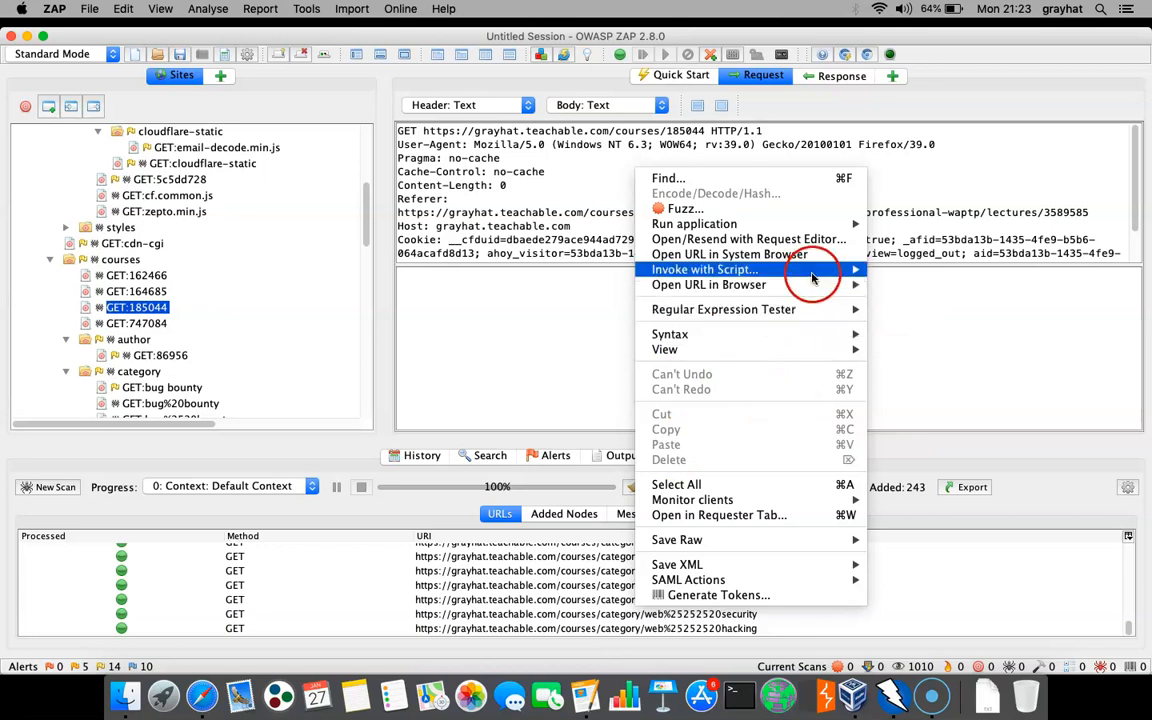
mouse_move(807, 288)
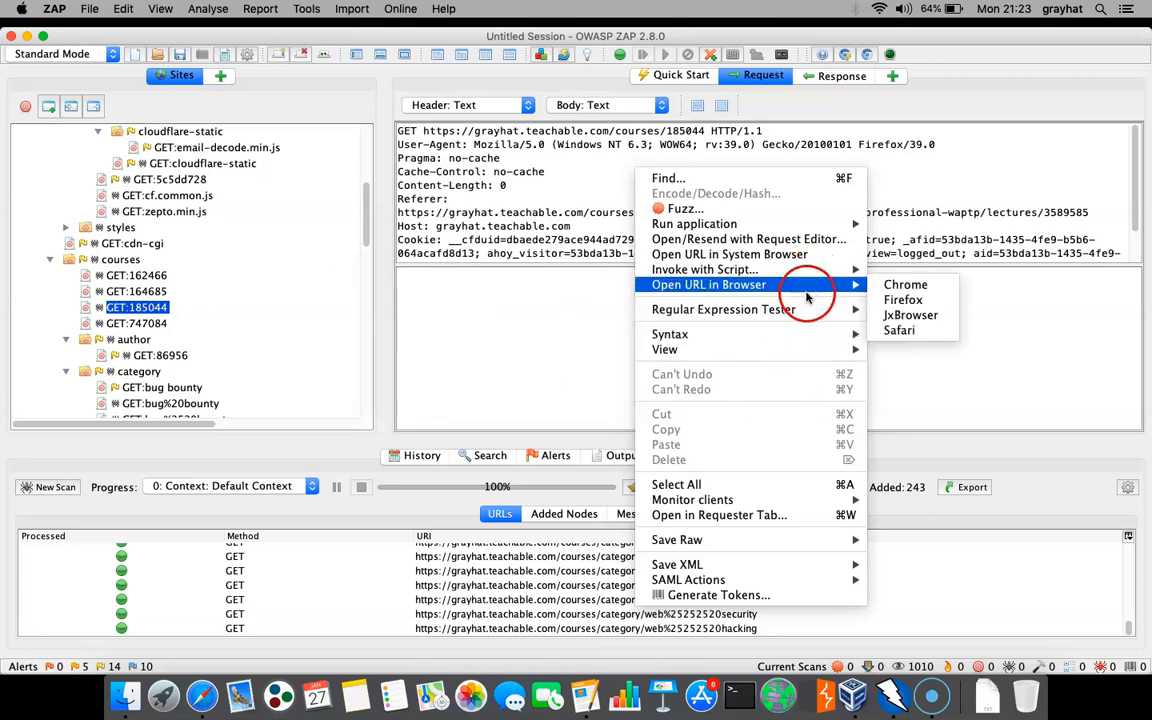
left_click(912, 300)
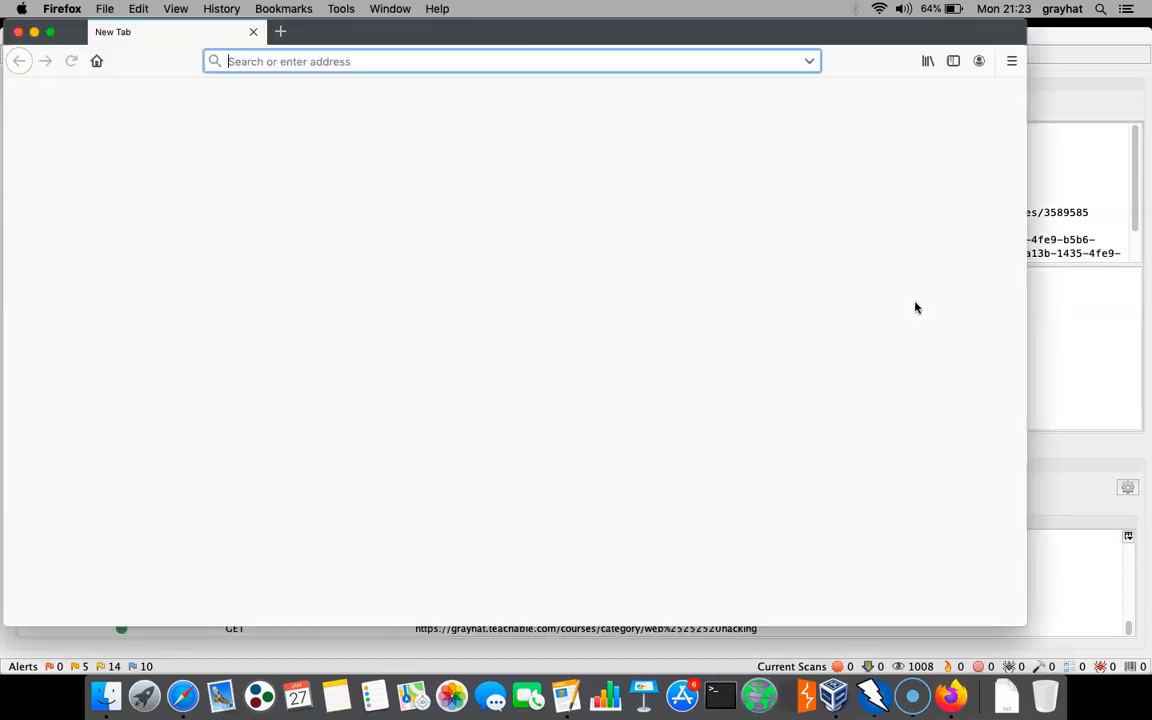
left_click(548, 190)
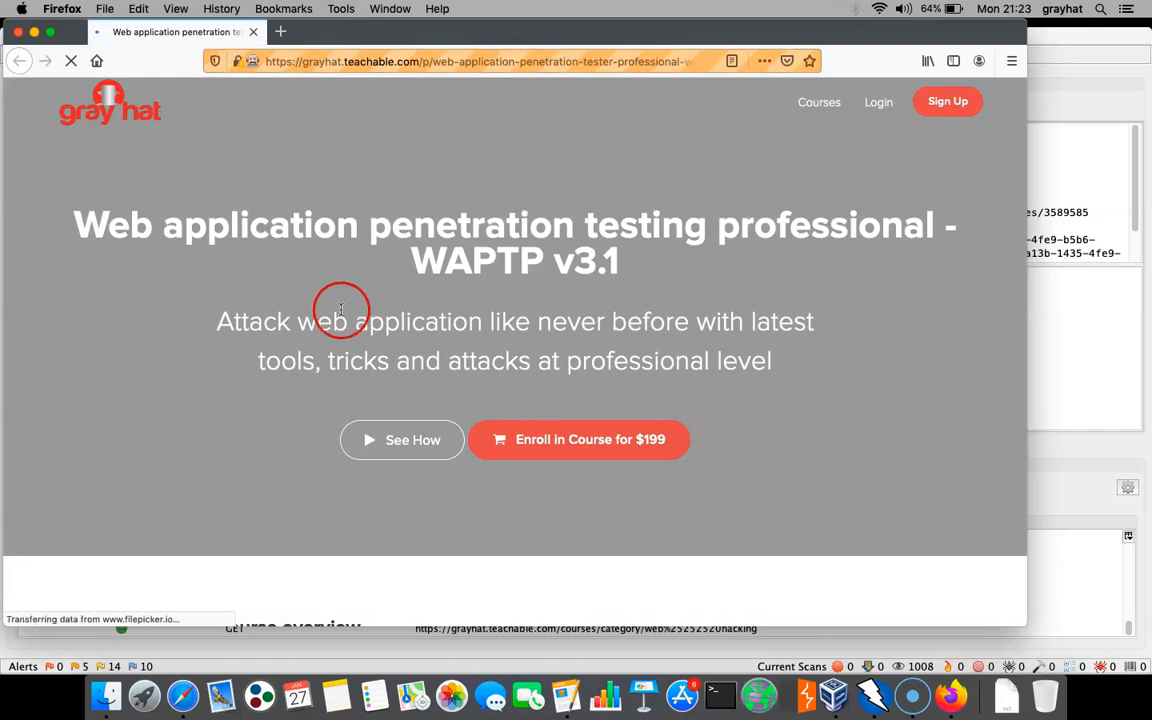
scroll(341, 312, "down", 8)
scroll(341, 315, "up", 4)
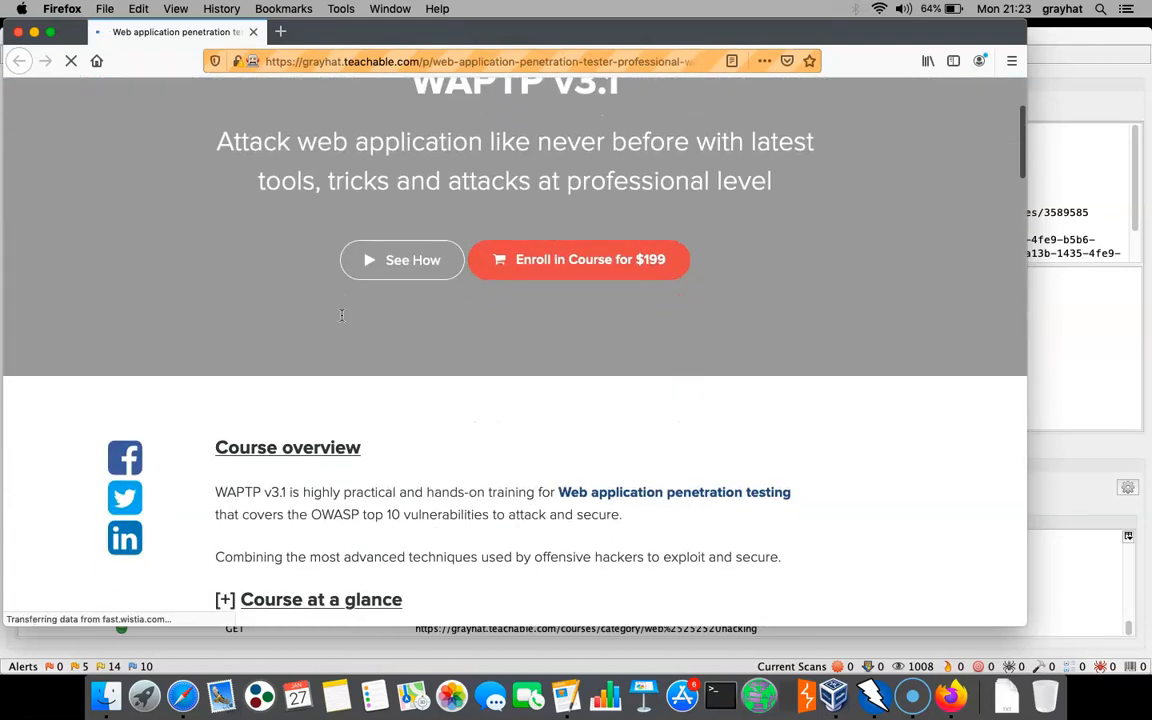
scroll(341, 315, "up", 4)
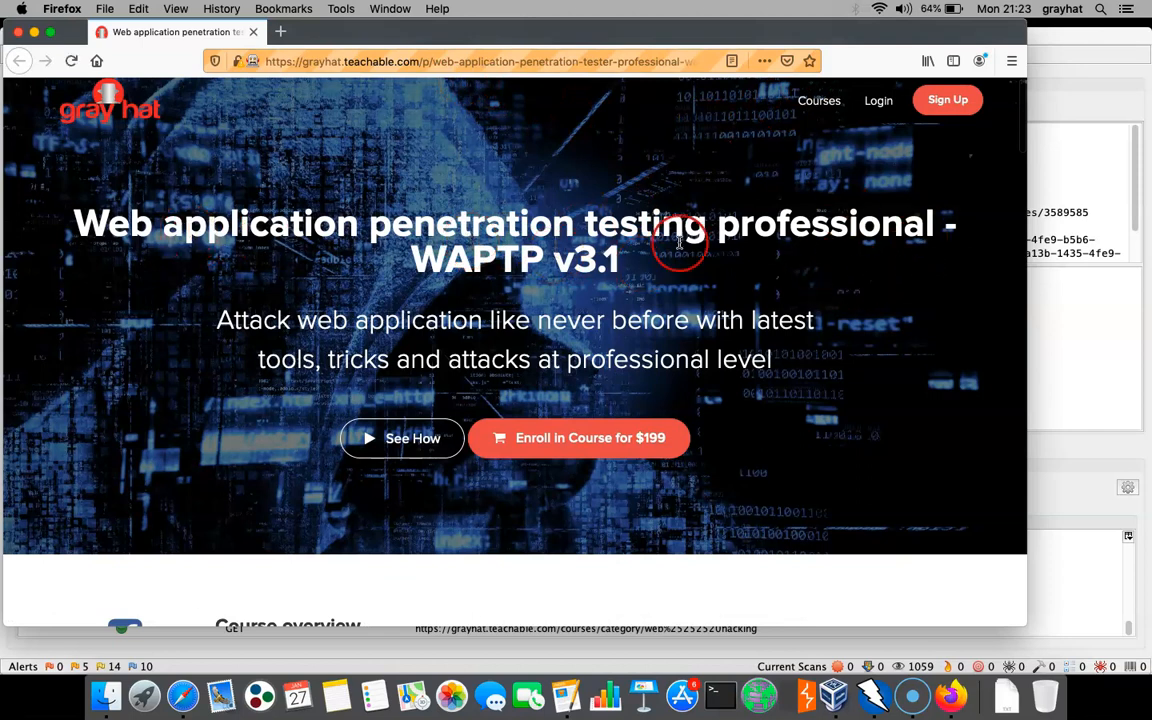
Go to the grayhat home page in Firefox, open its course catalogue and locate the Web application penetration testing professional course.
left_click(34, 33)
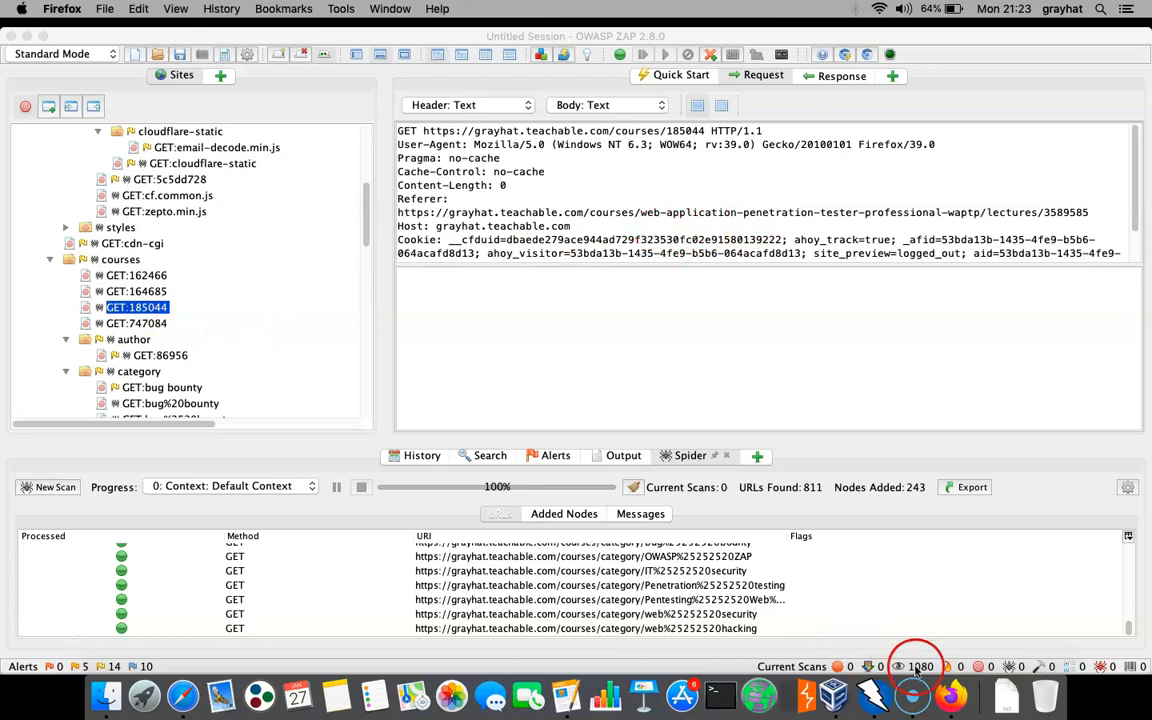
left_click(951, 695)
left_click(117, 116)
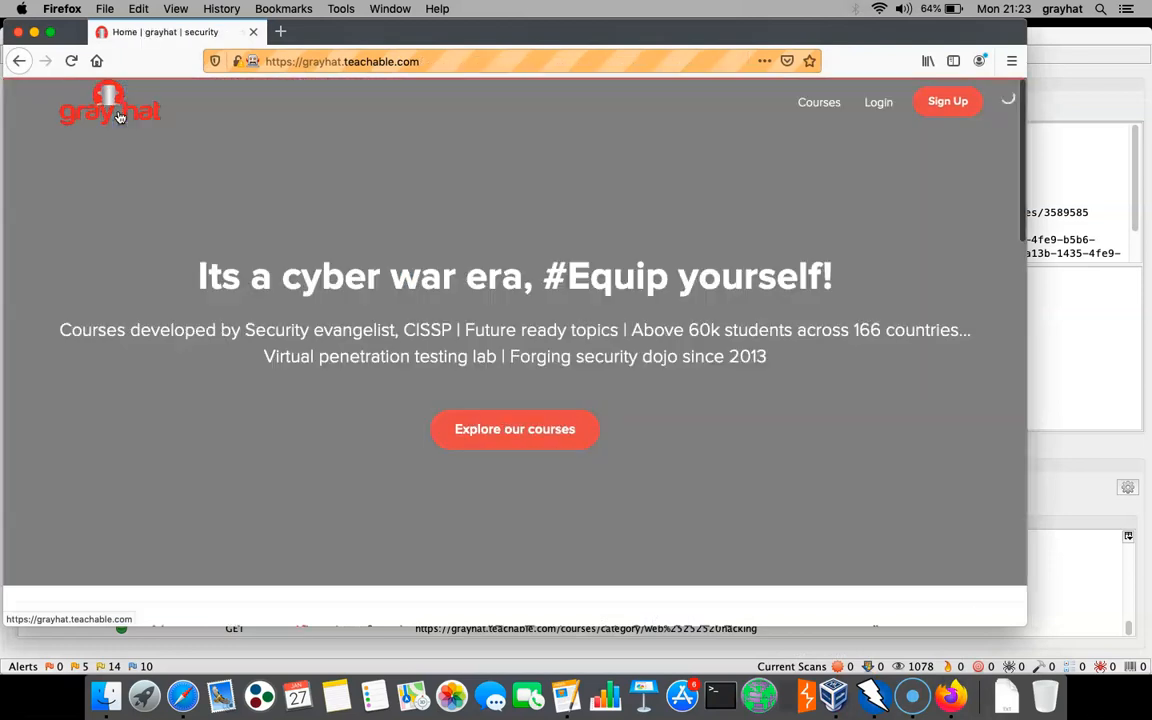
left_click(818, 110)
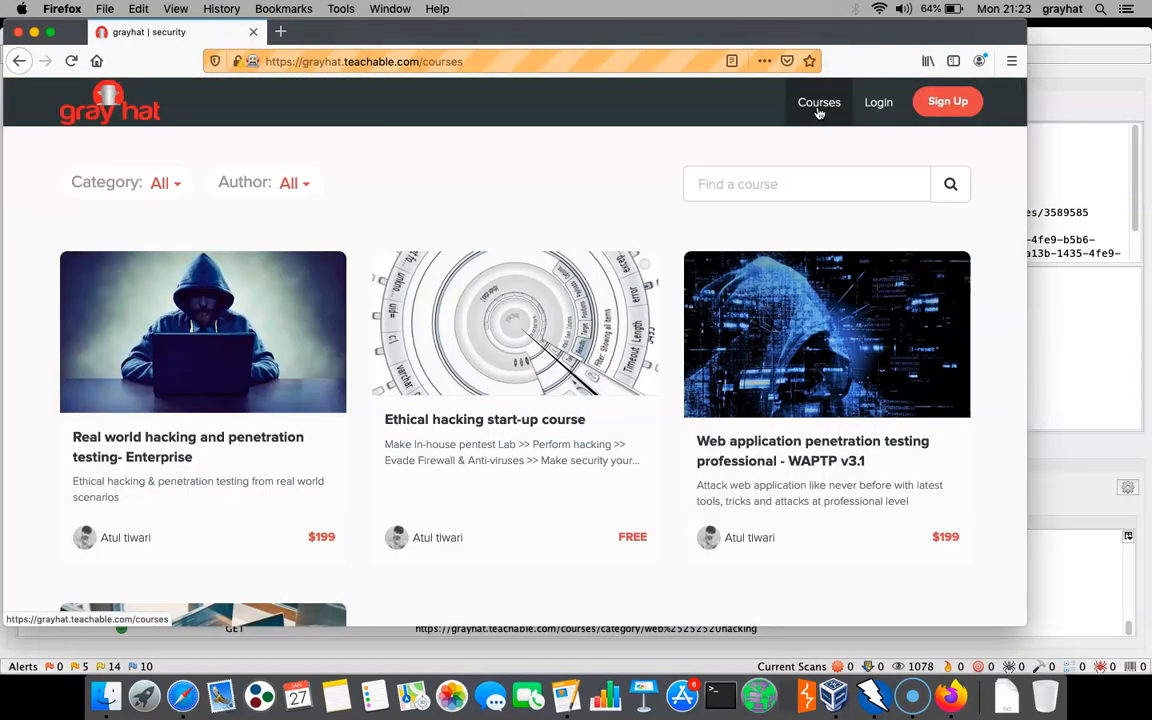
left_click(838, 380)
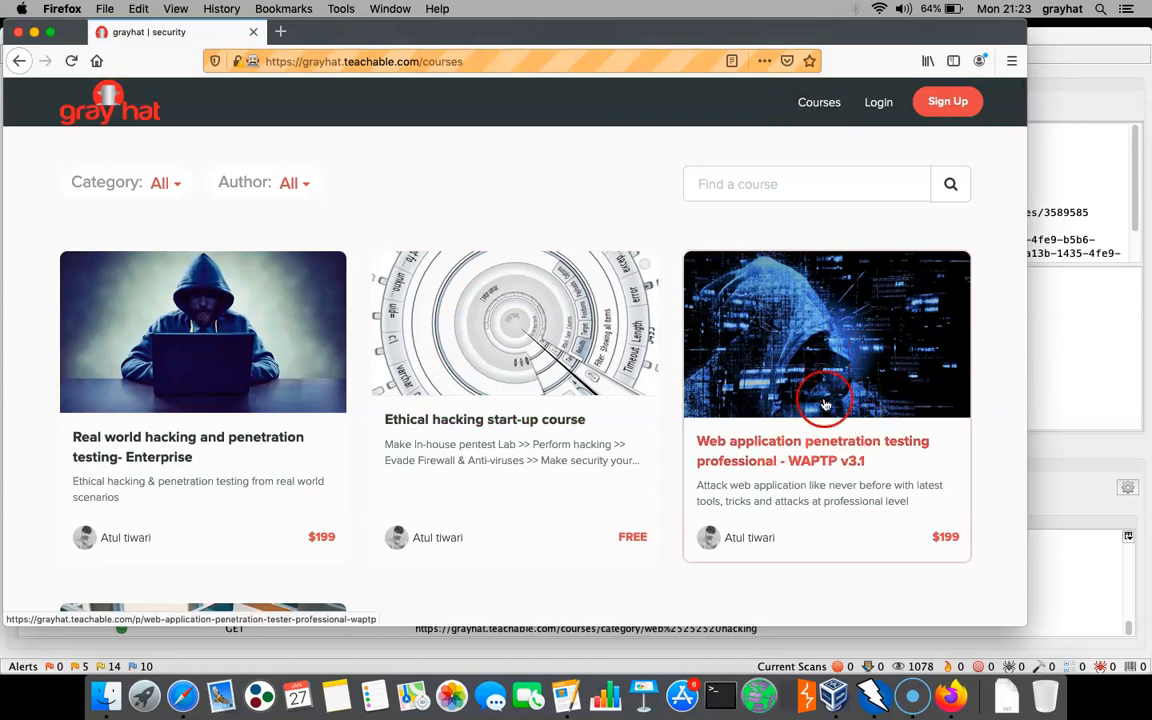
left_click(1062, 165)
left_click(1083, 115)
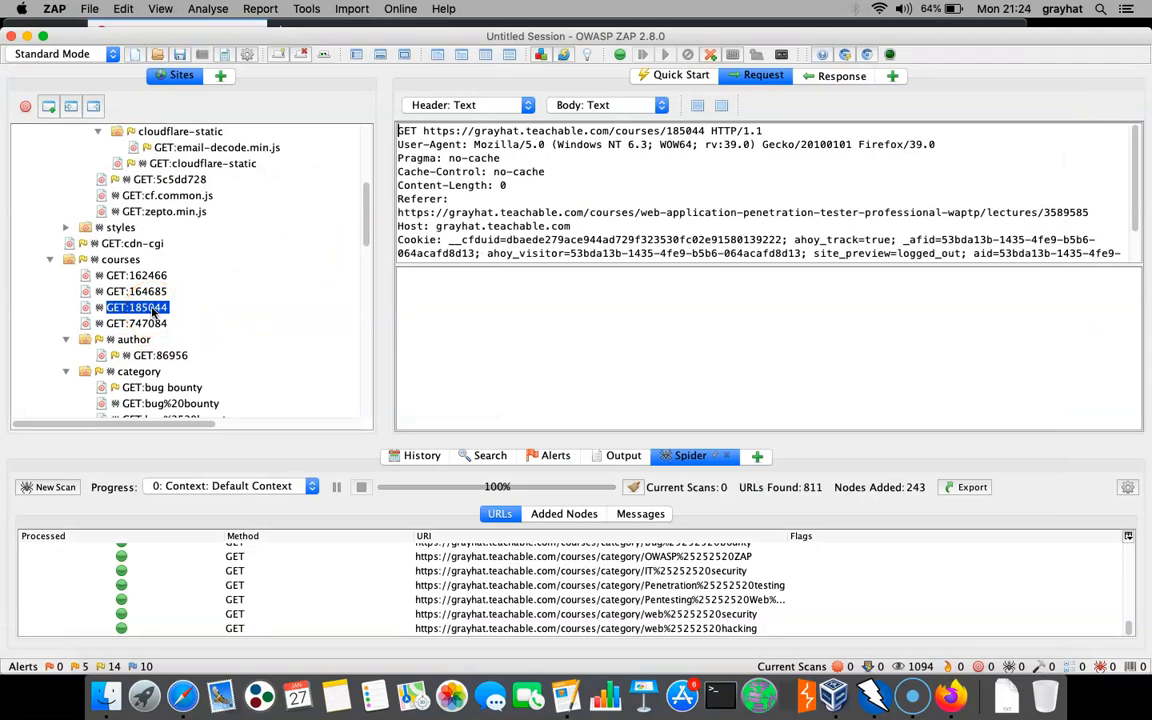
right_click(152, 311)
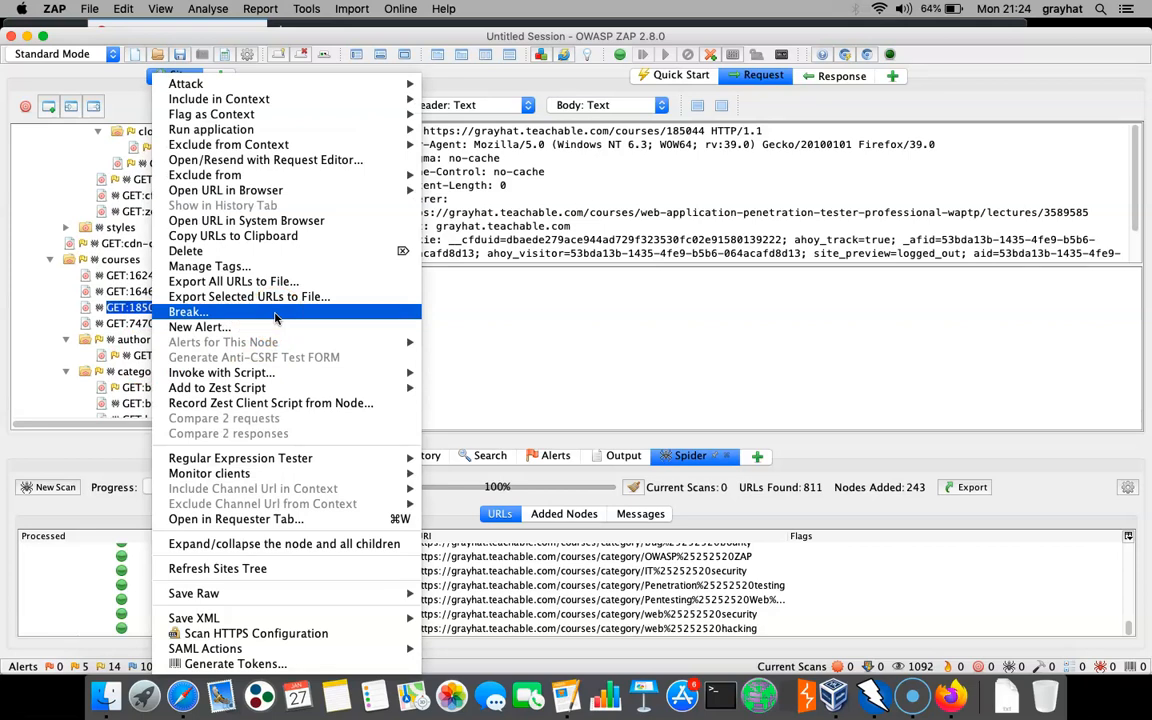
left_click(275, 312)
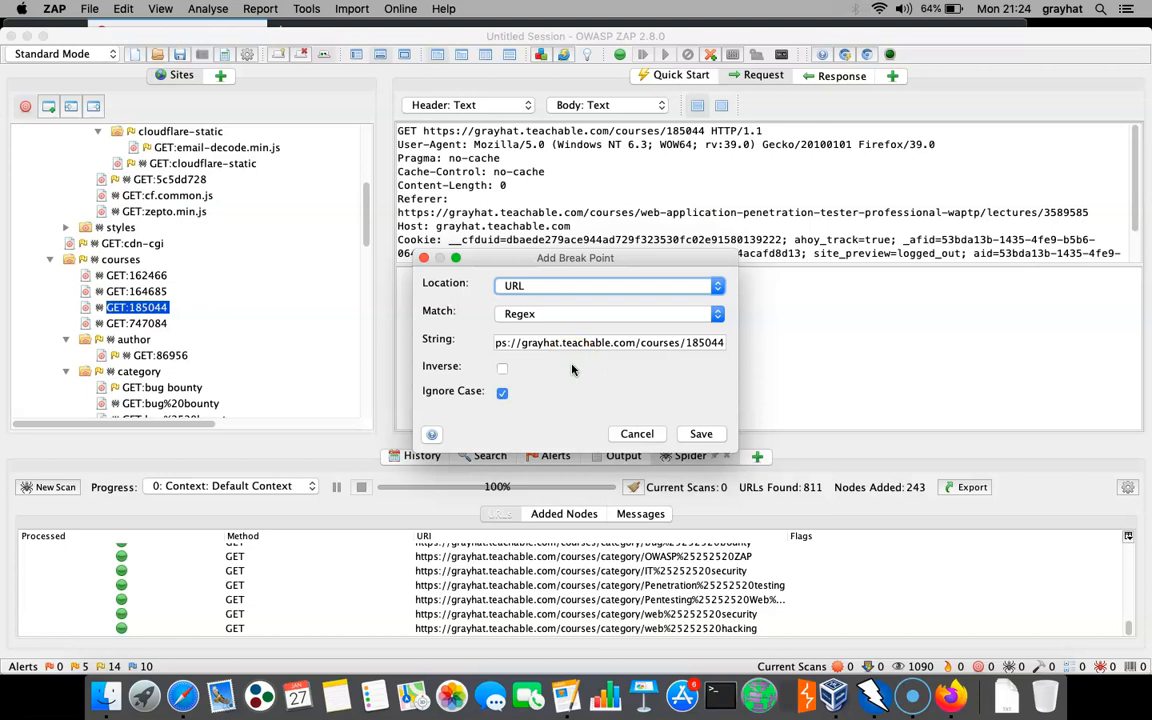
left_click(600, 395)
left_click(708, 435)
mouse_move(748, 515)
left_mouse_down()
mouse_move(738, 477)
mouse_move(699, 469)
mouse_move(743, 473)
mouse_move(655, 508)
left_mouse_up()
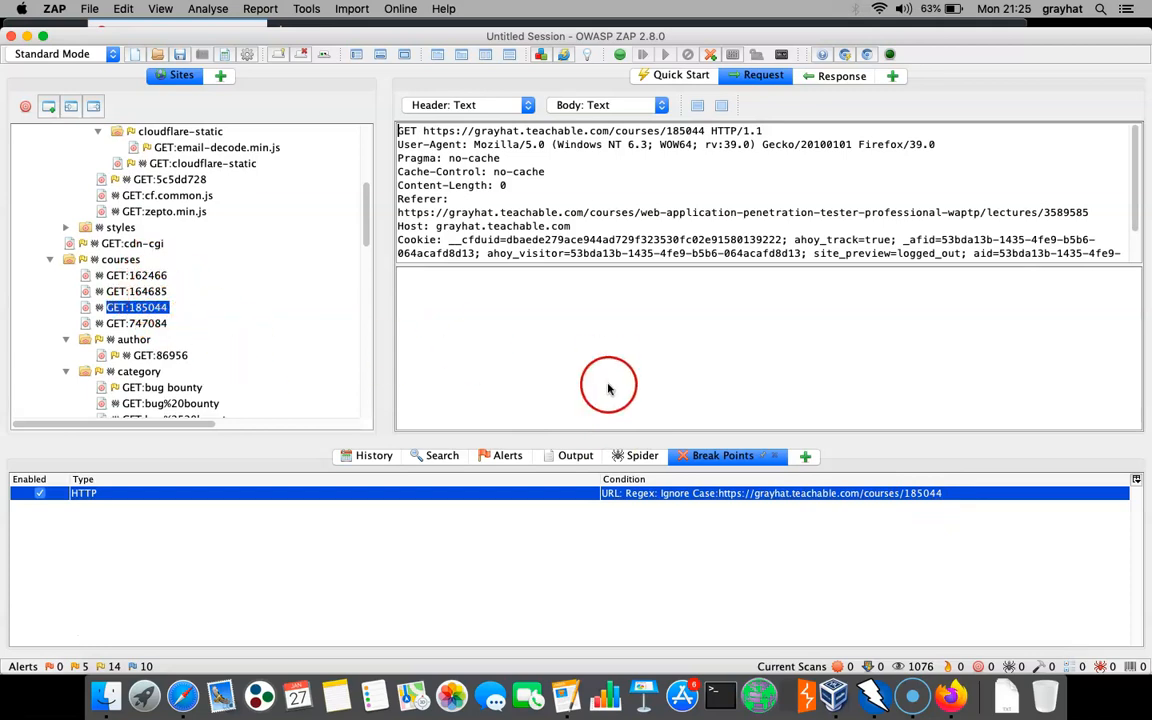
Compare the 747084 and 185044 requests, and try to trigger the break point by opening the WAPTP v3.1 course in Firefox's catalogue.
left_click(158, 323)
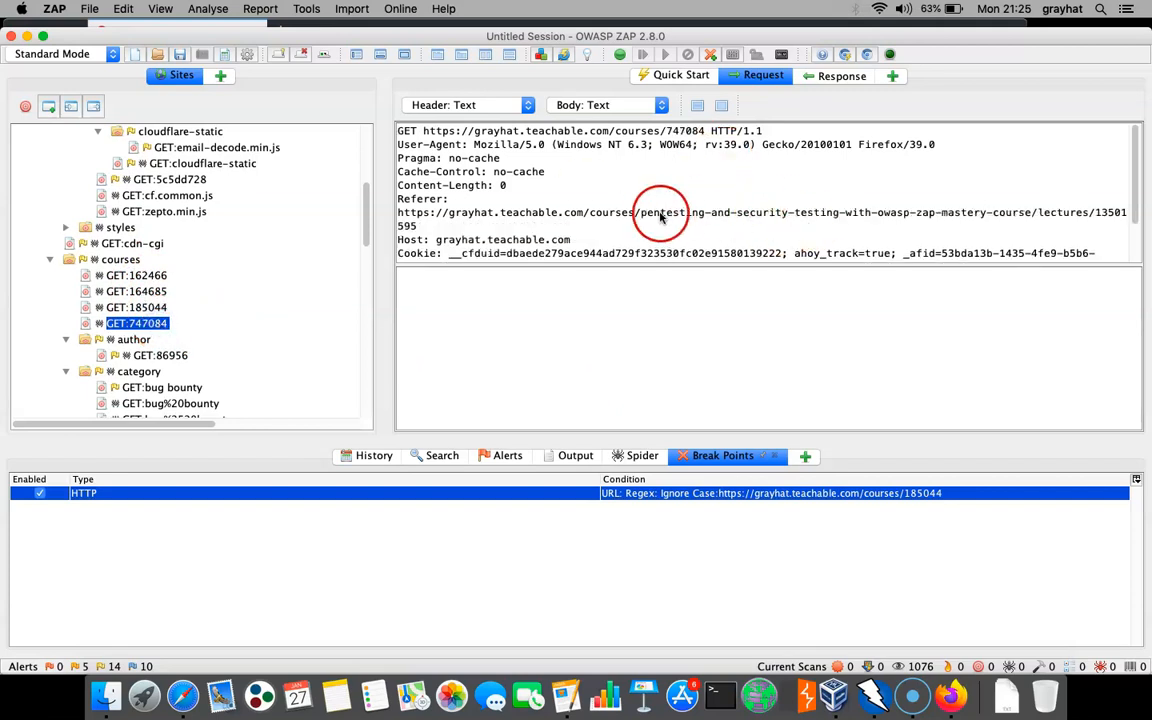
left_click(136, 307)
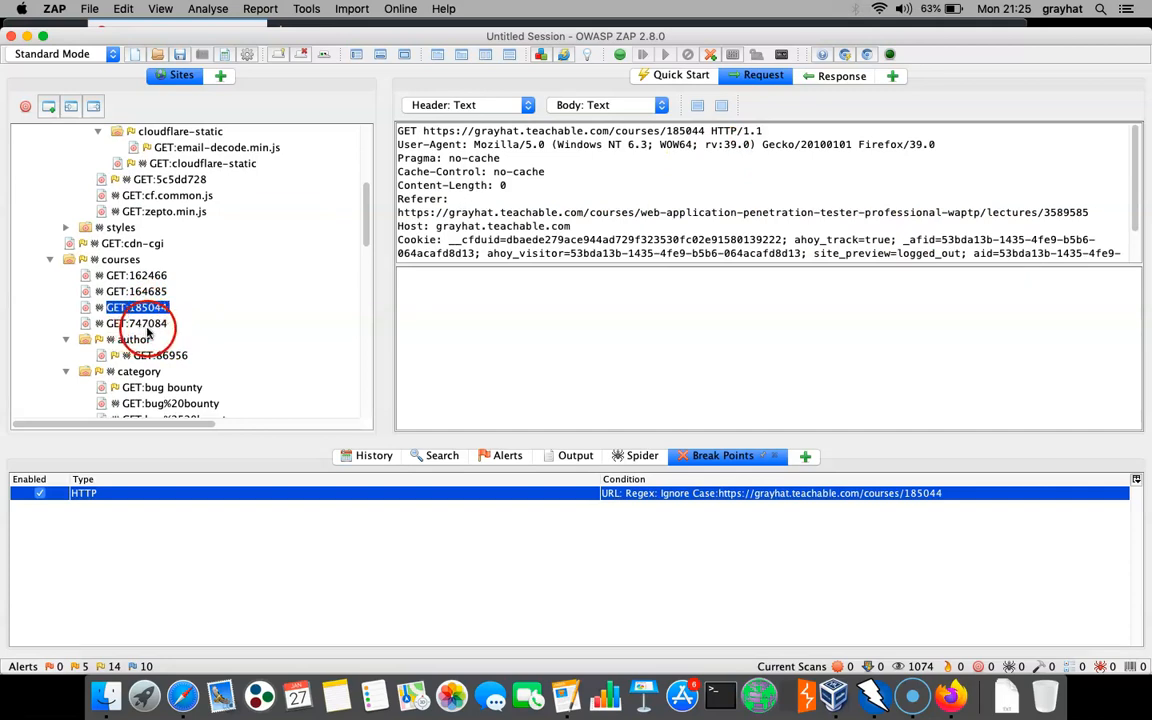
left_click(952, 695)
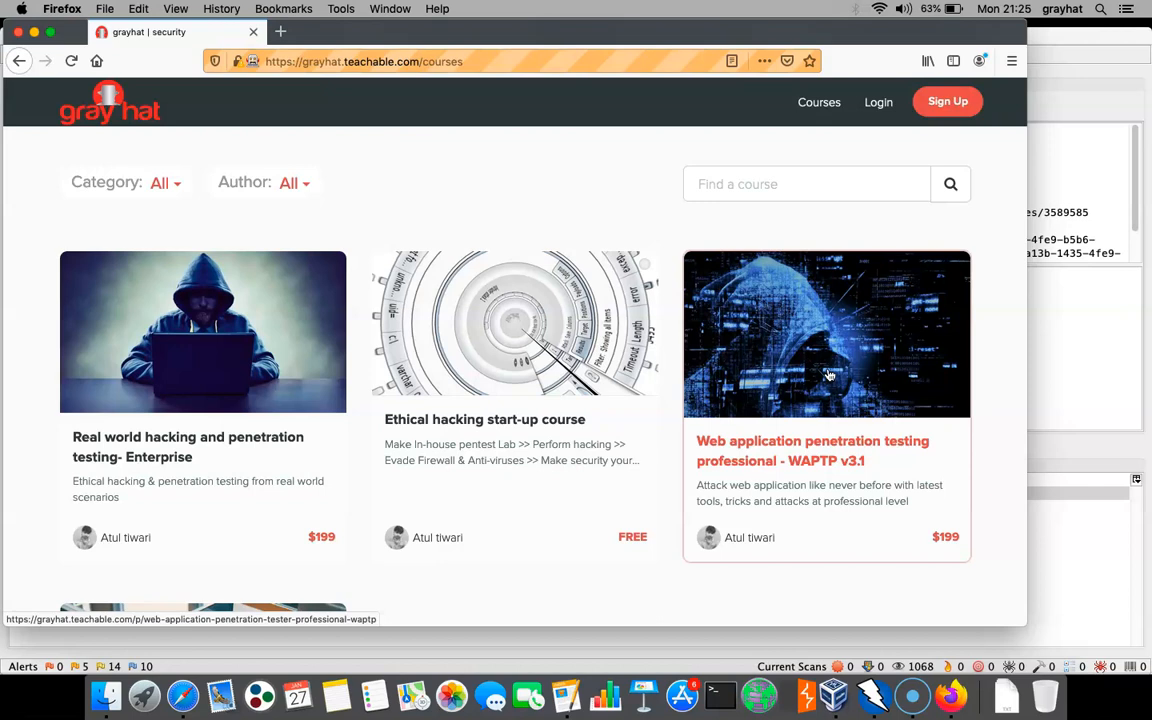
left_click(828, 375)
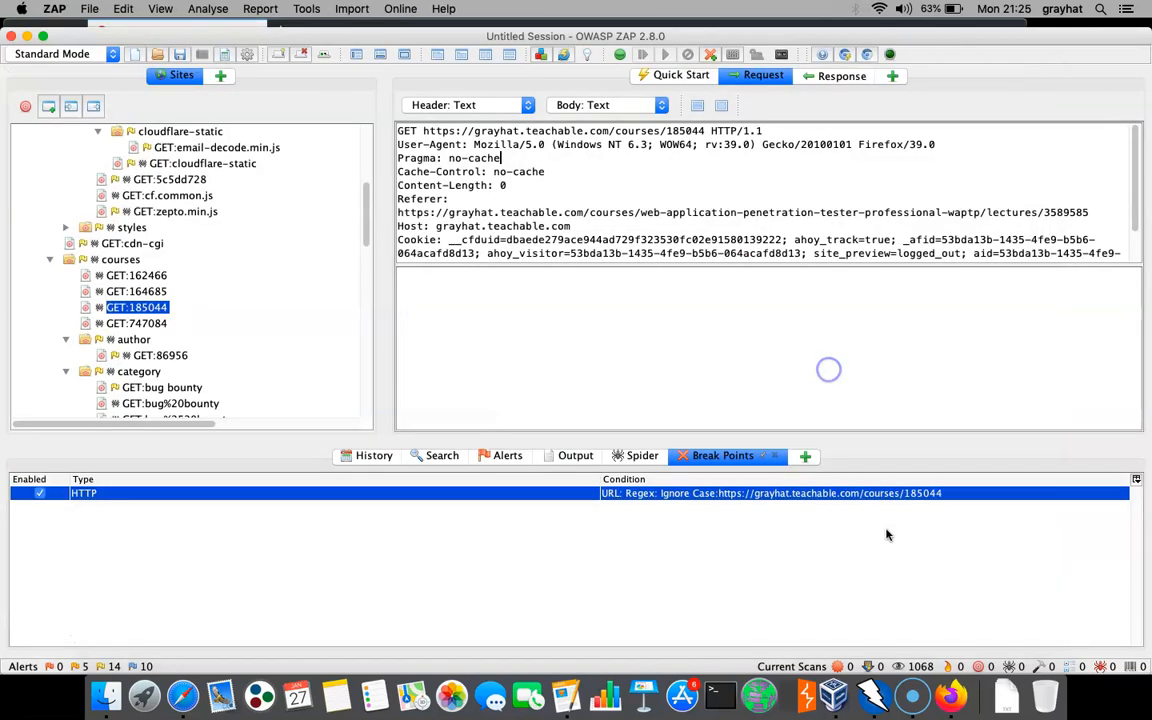
left_click(952, 697)
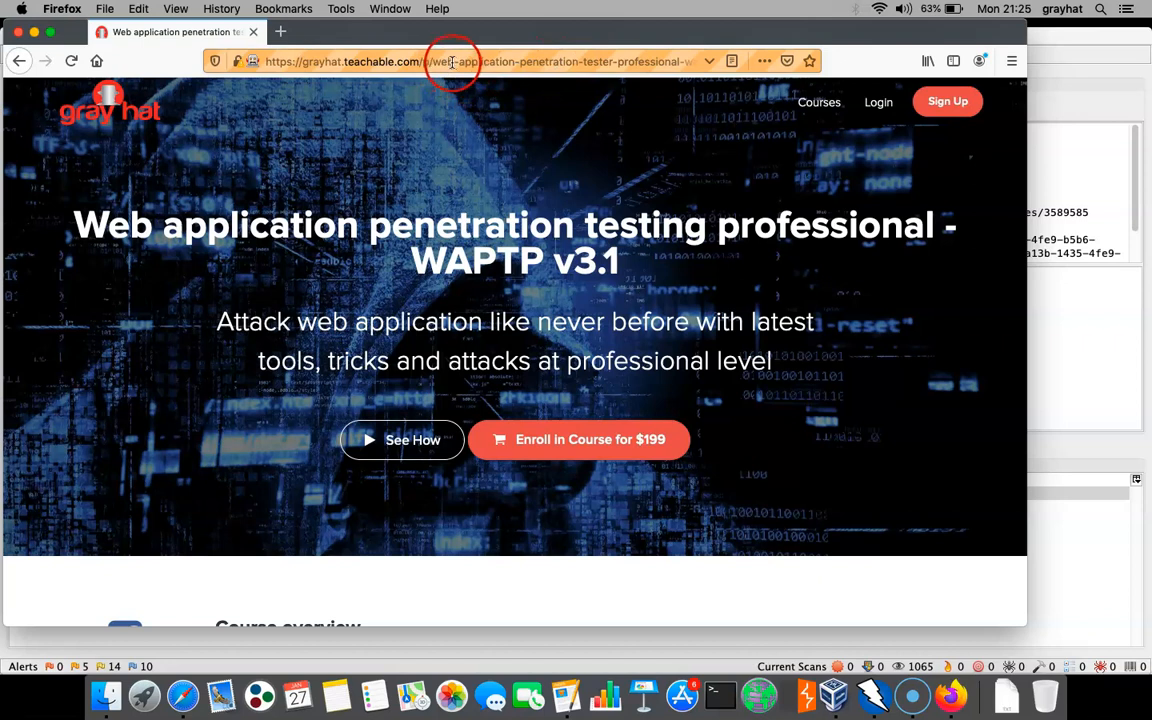
left_click(1093, 316)
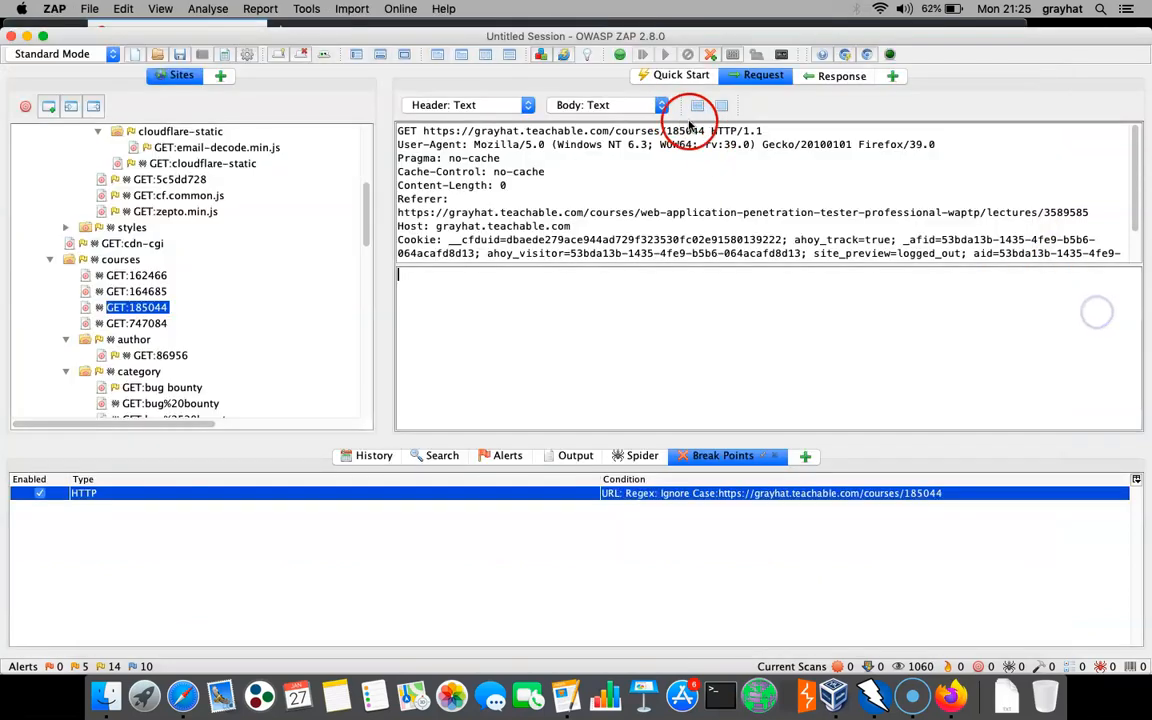
left_click_drag(705, 131, 423, 132)
key("super+c")
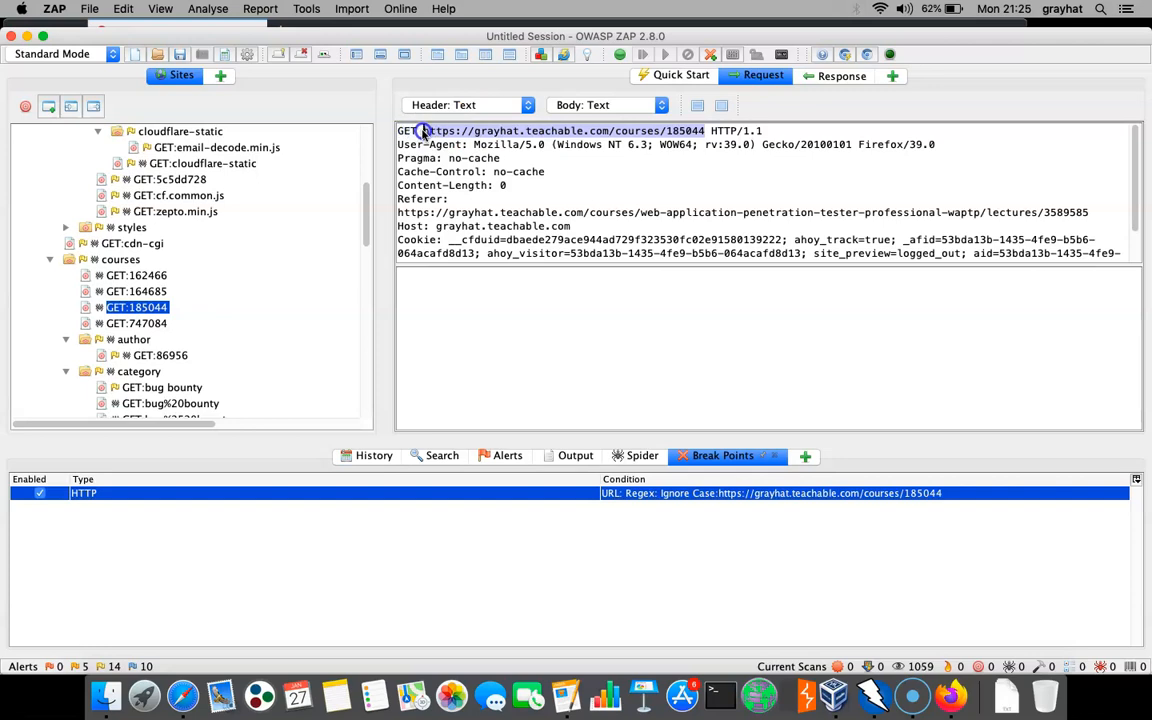
left_click(951, 695)
left_click(527, 62)
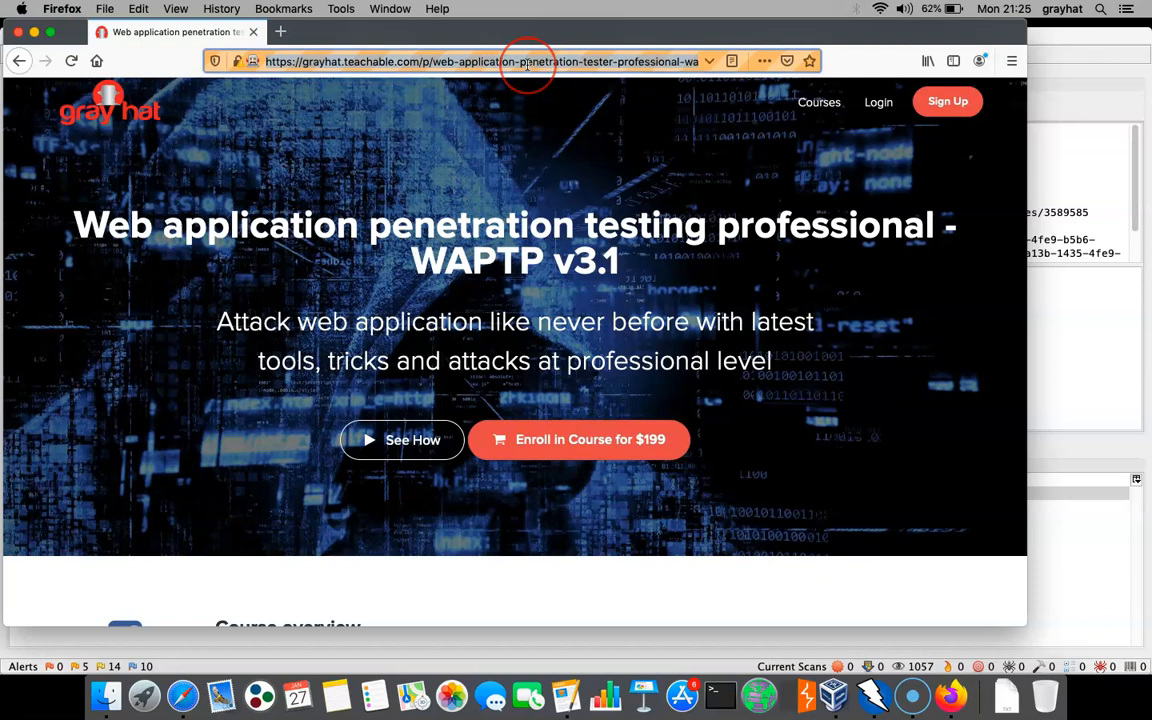
key("super+v")
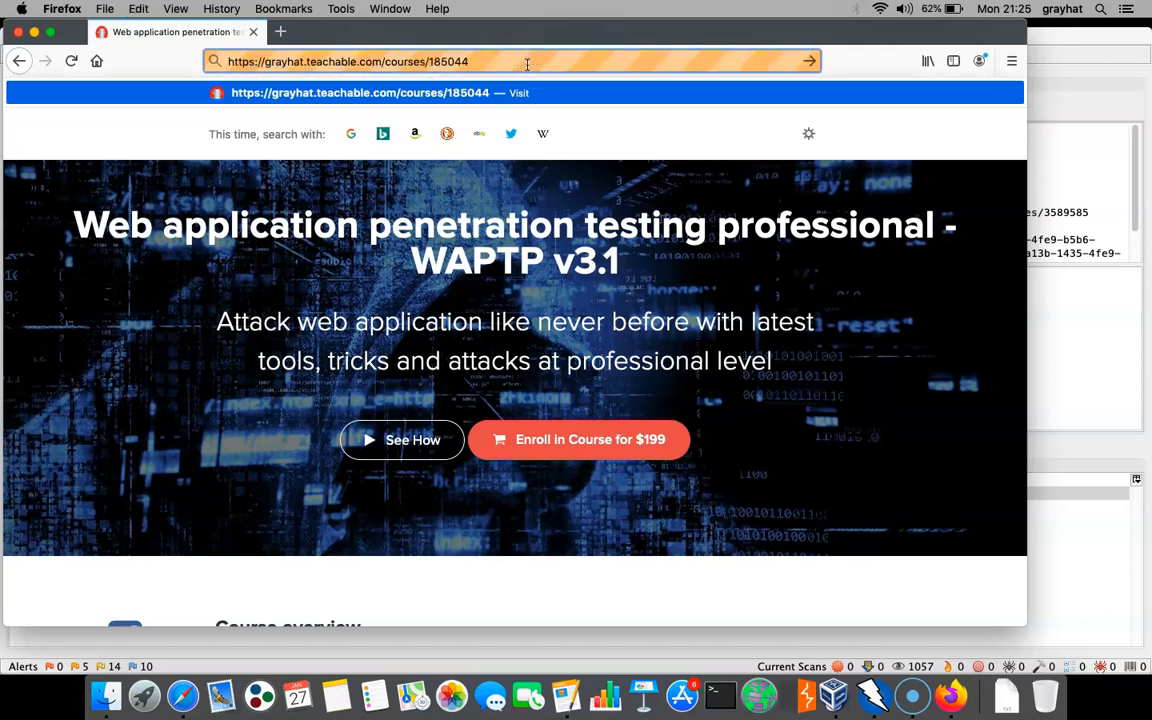
key("Return")
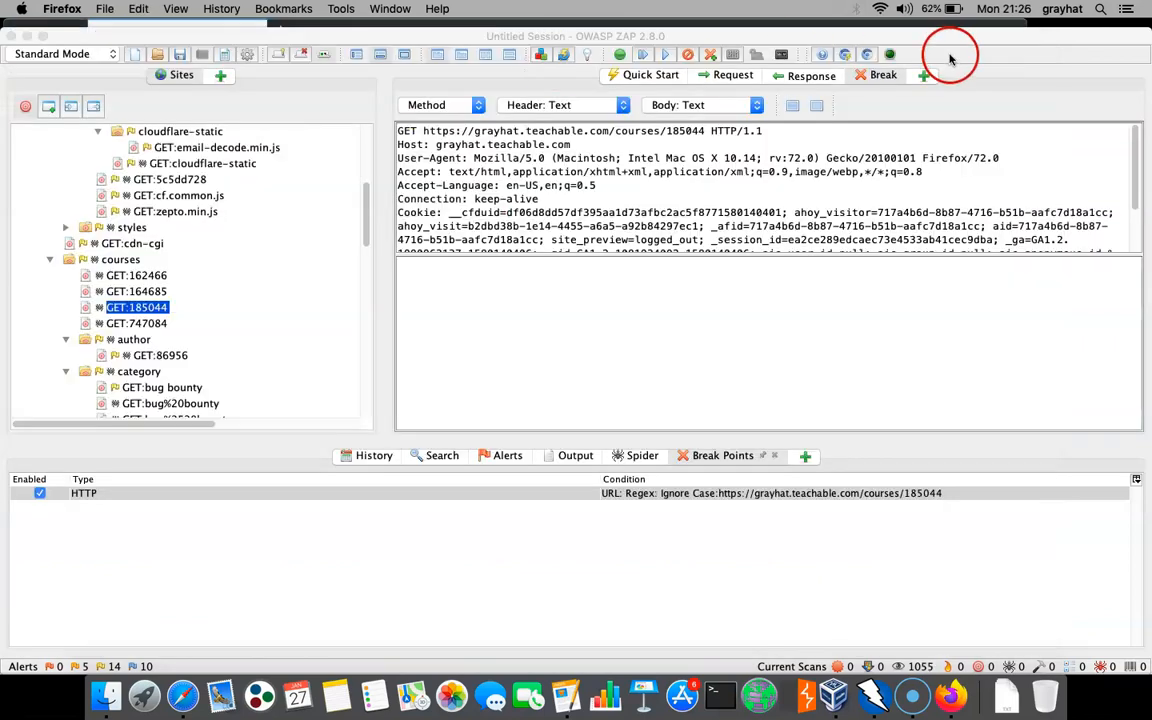
left_click(806, 175)
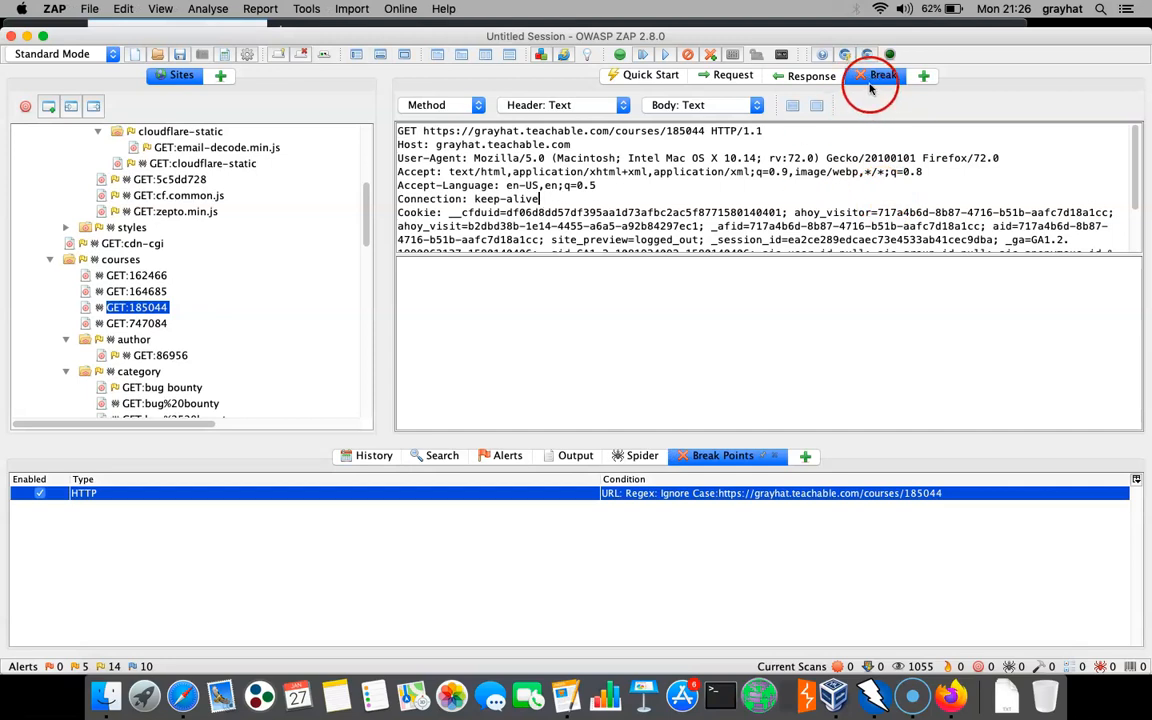
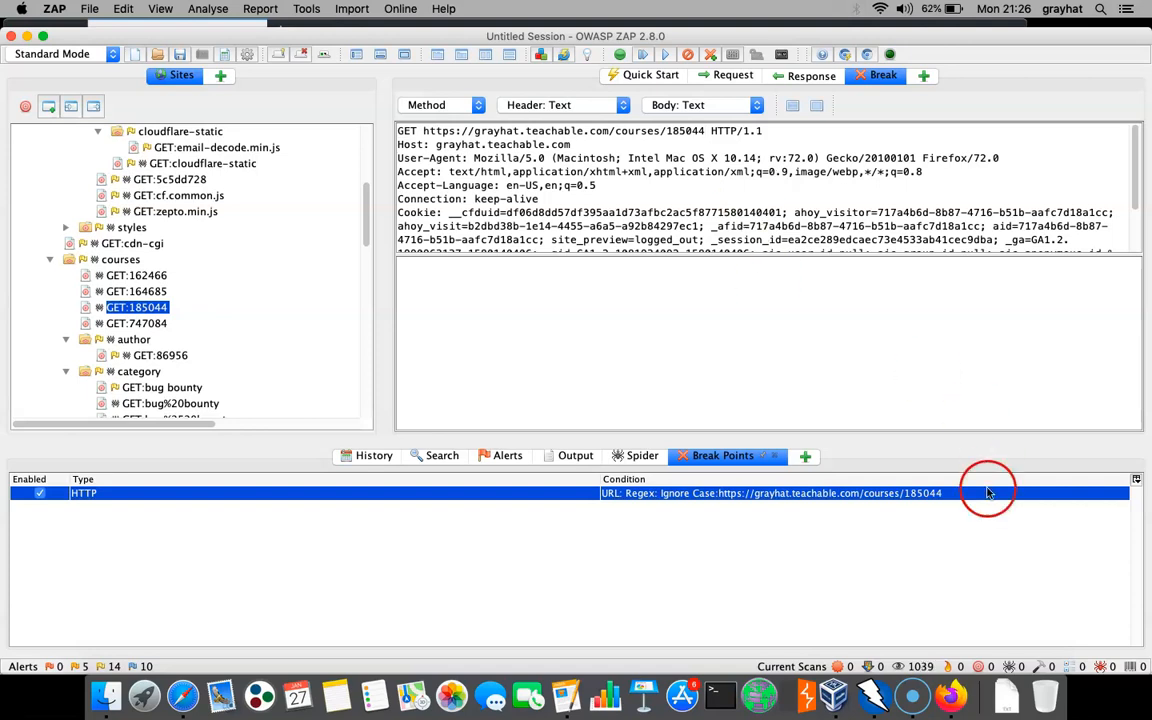
Release the intercepted 185044 request, check the resulting page in Firefox, and return to ZAP to close the Break view.
left_click(955, 697)
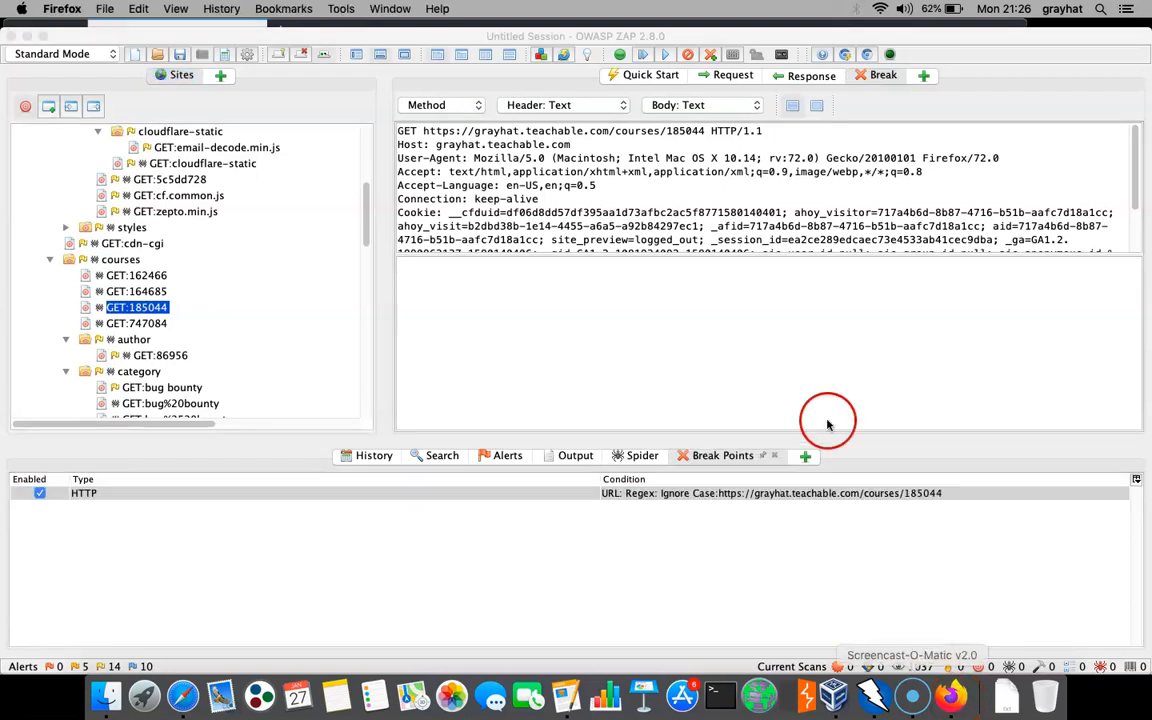
left_click(882, 366)
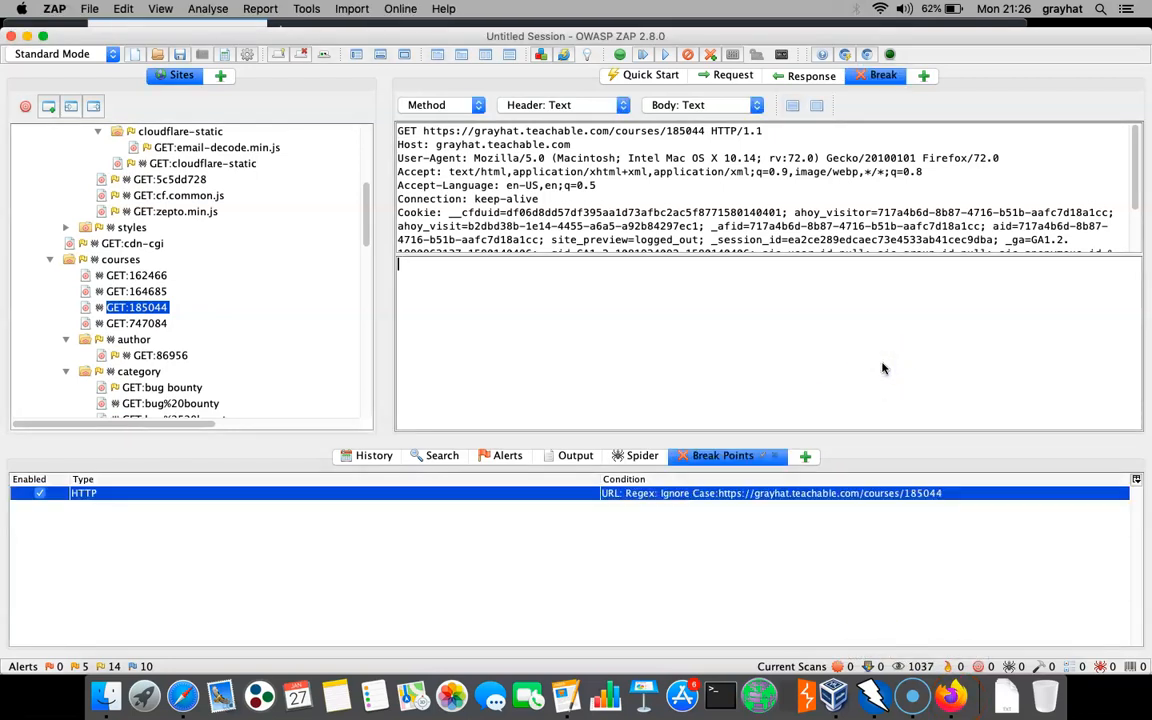
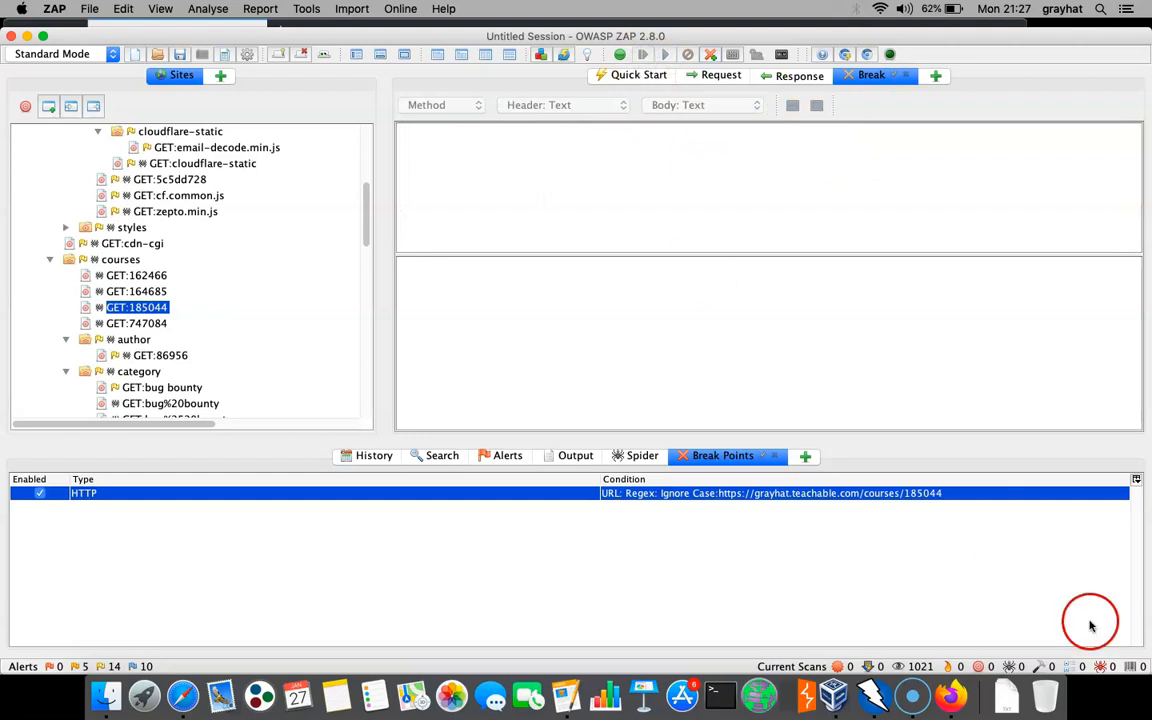
left_click(955, 697)
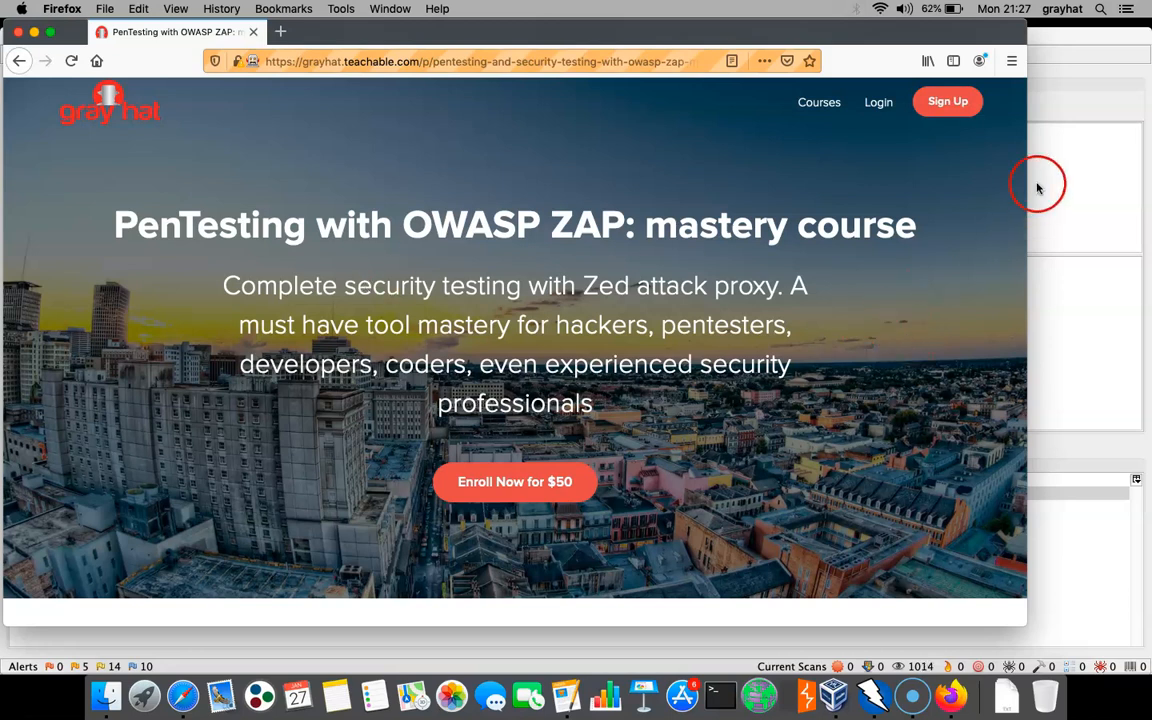
left_click(1062, 96)
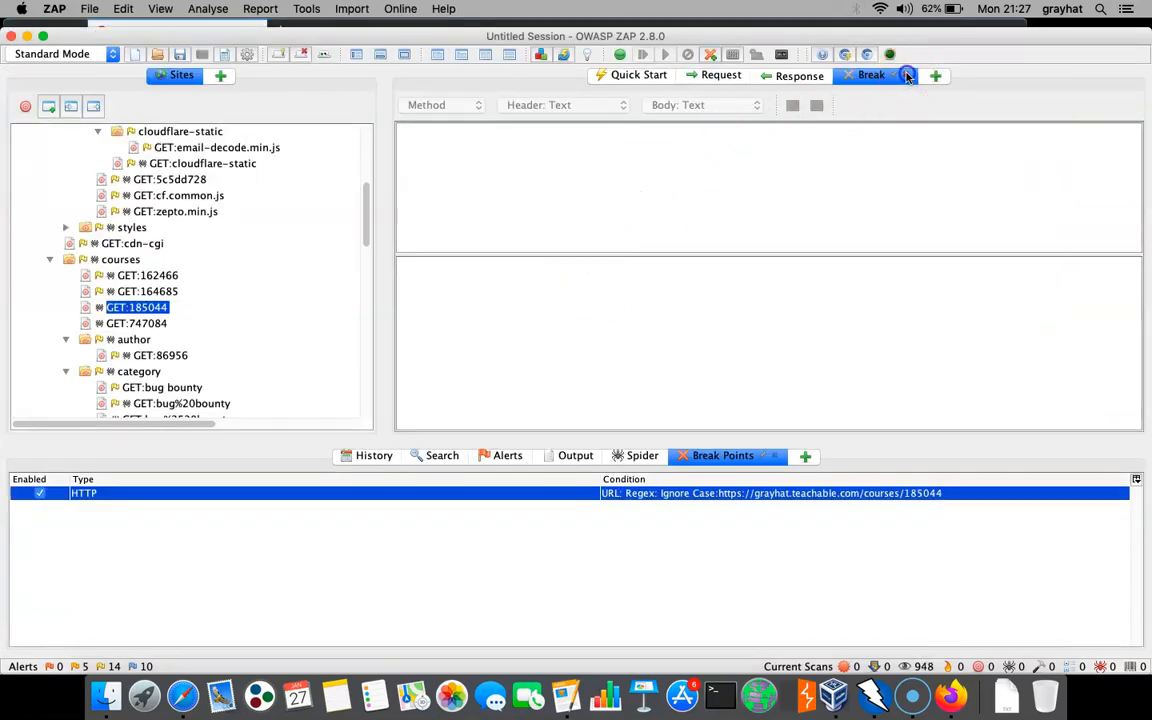
left_click(903, 76)
Select the GET:bug bounty request under the courses category node and remove the existing break point for courses/185044.
scroll(116, 336, "down", 10)
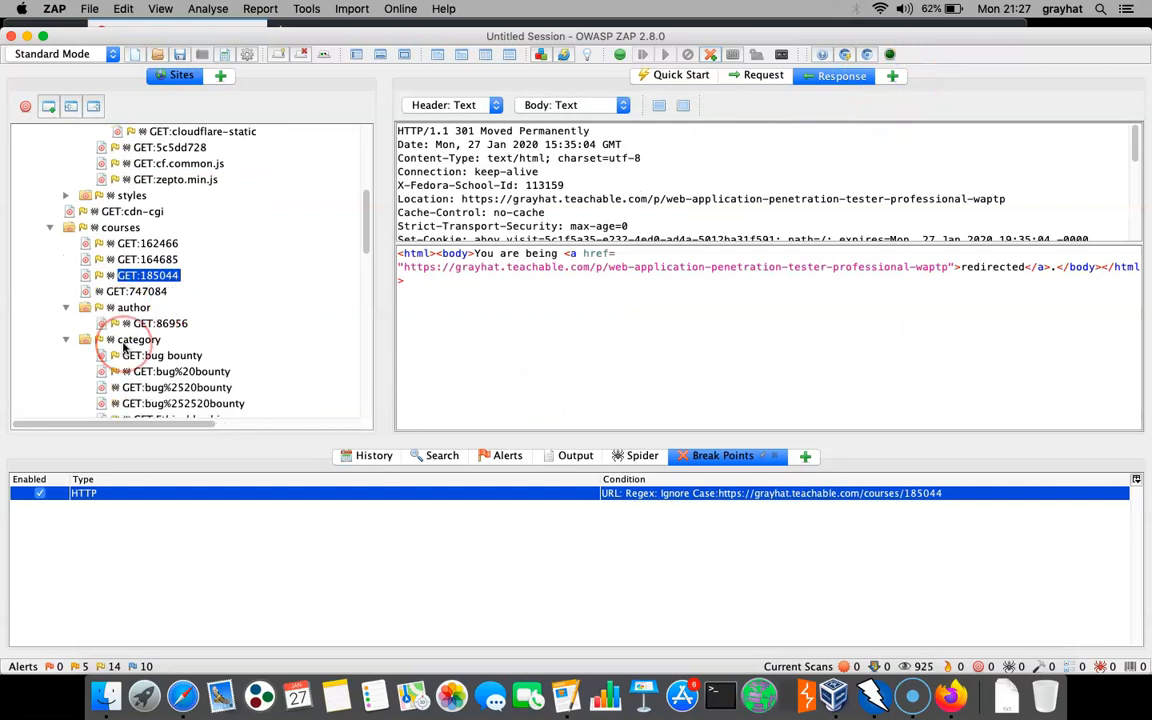
scroll(113, 340, "up", 5)
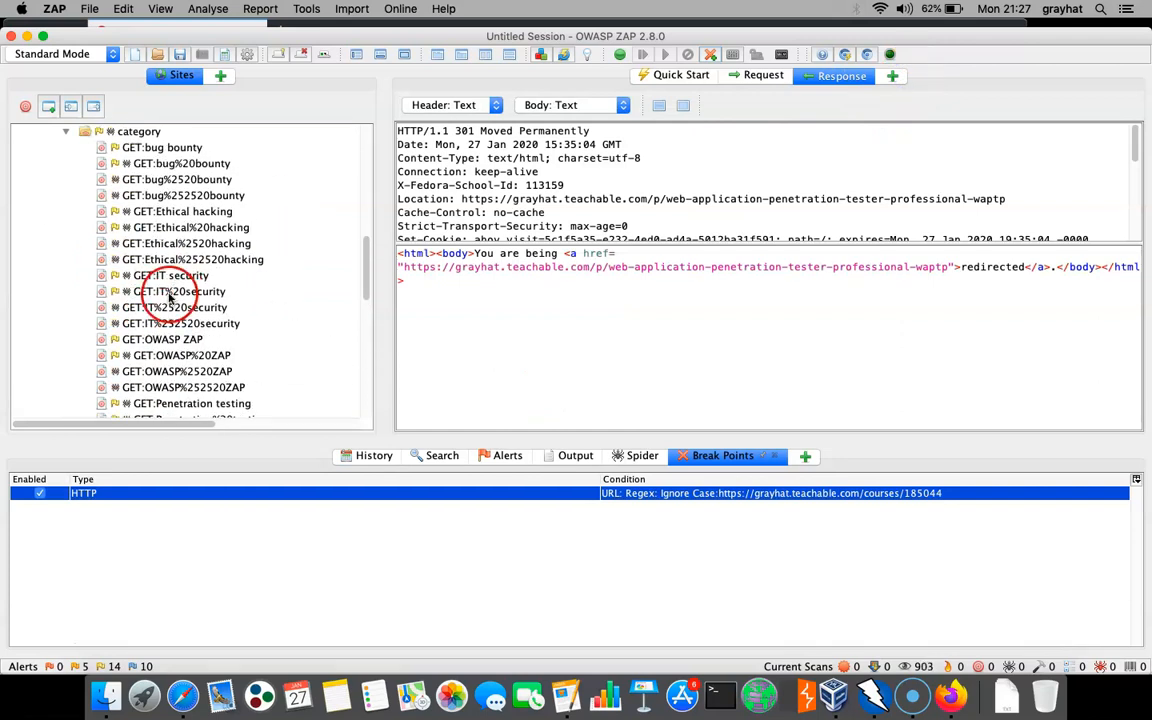
scroll(173, 199, "up", 2)
left_click(172, 195)
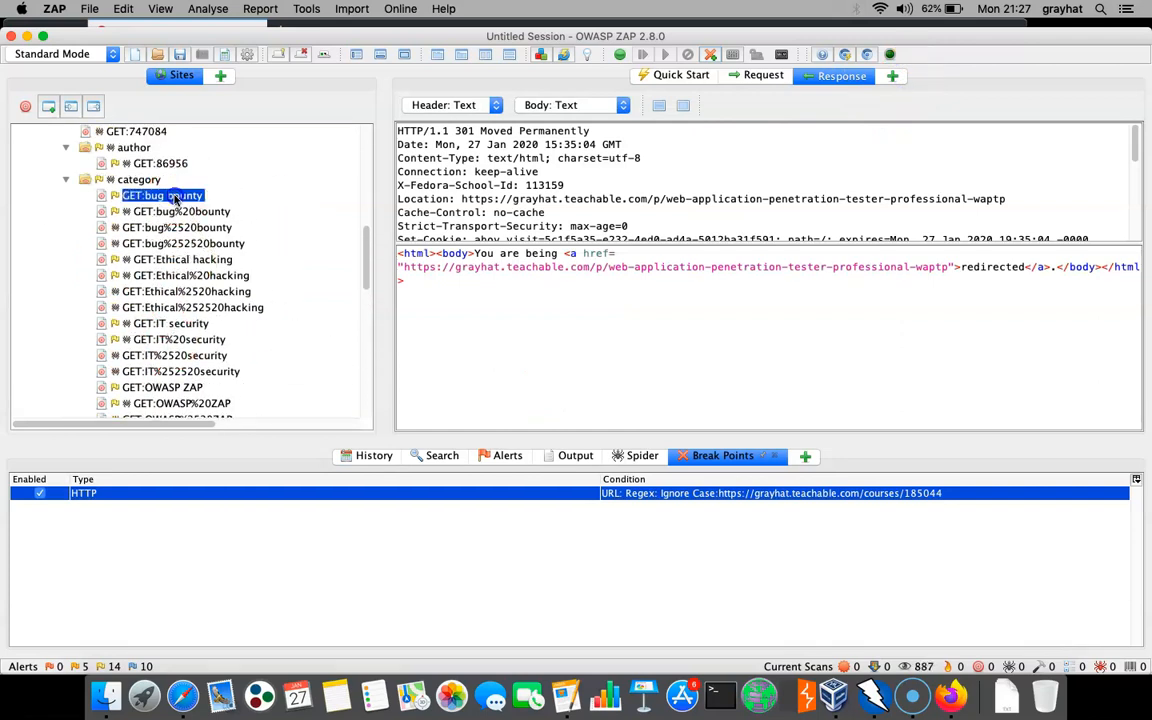
right_click(738, 496)
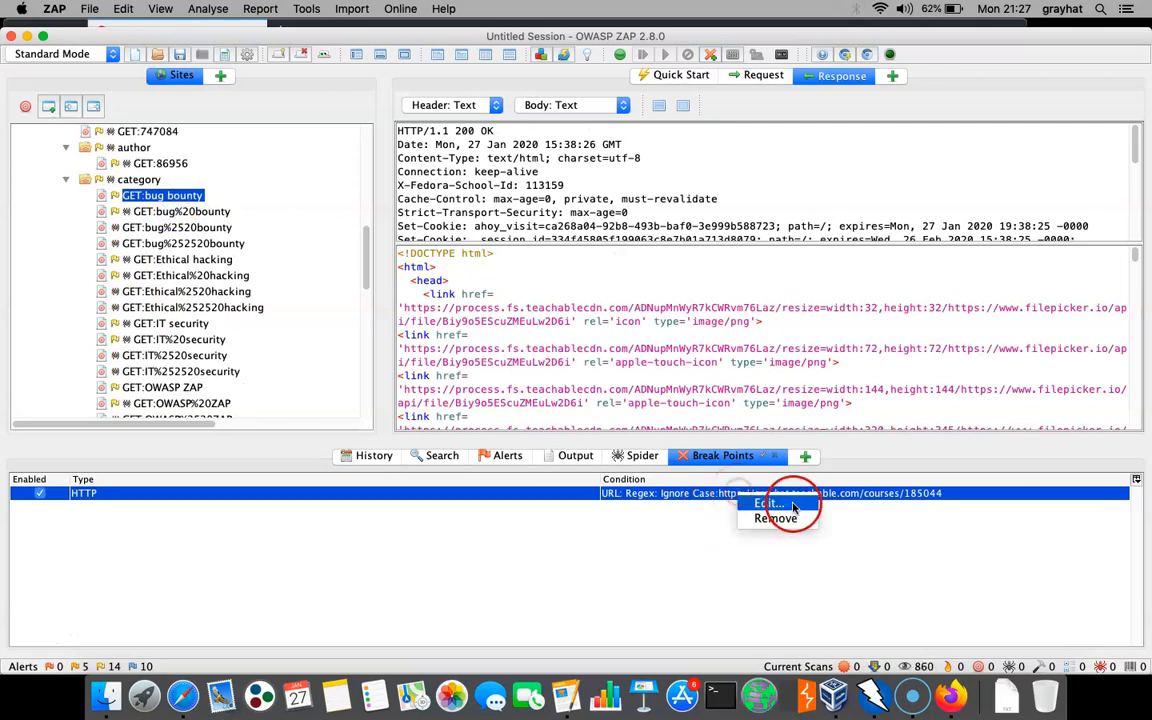
left_click(766, 527)
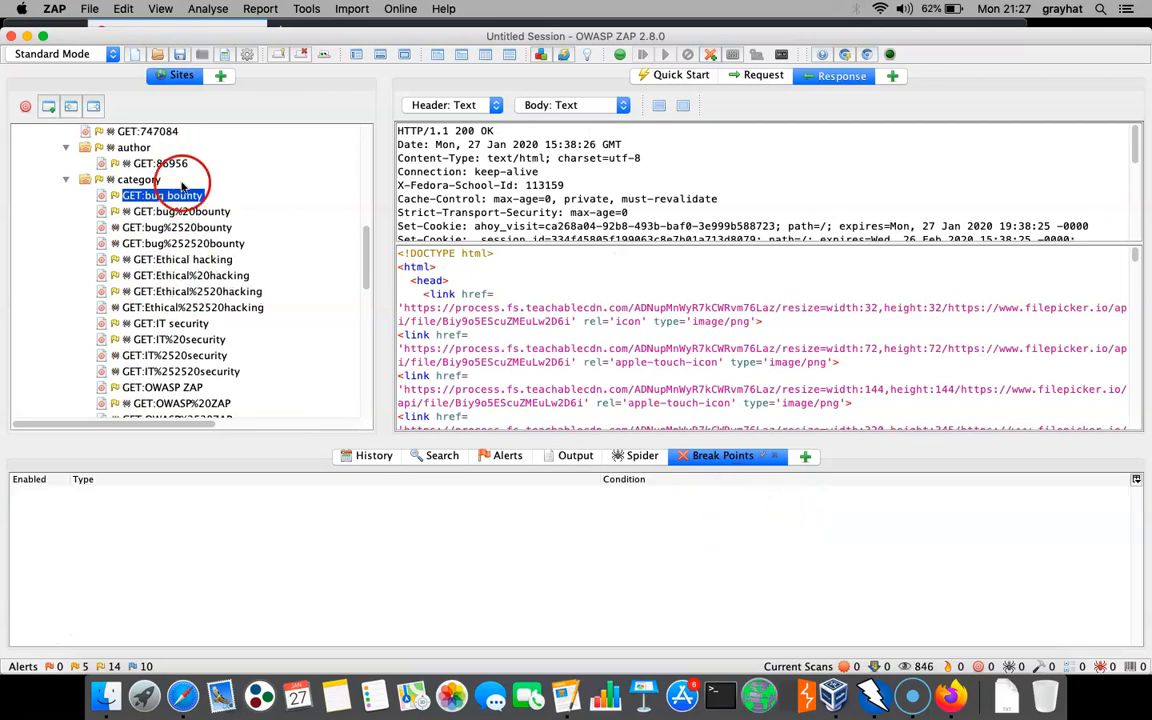
left_click(160, 211)
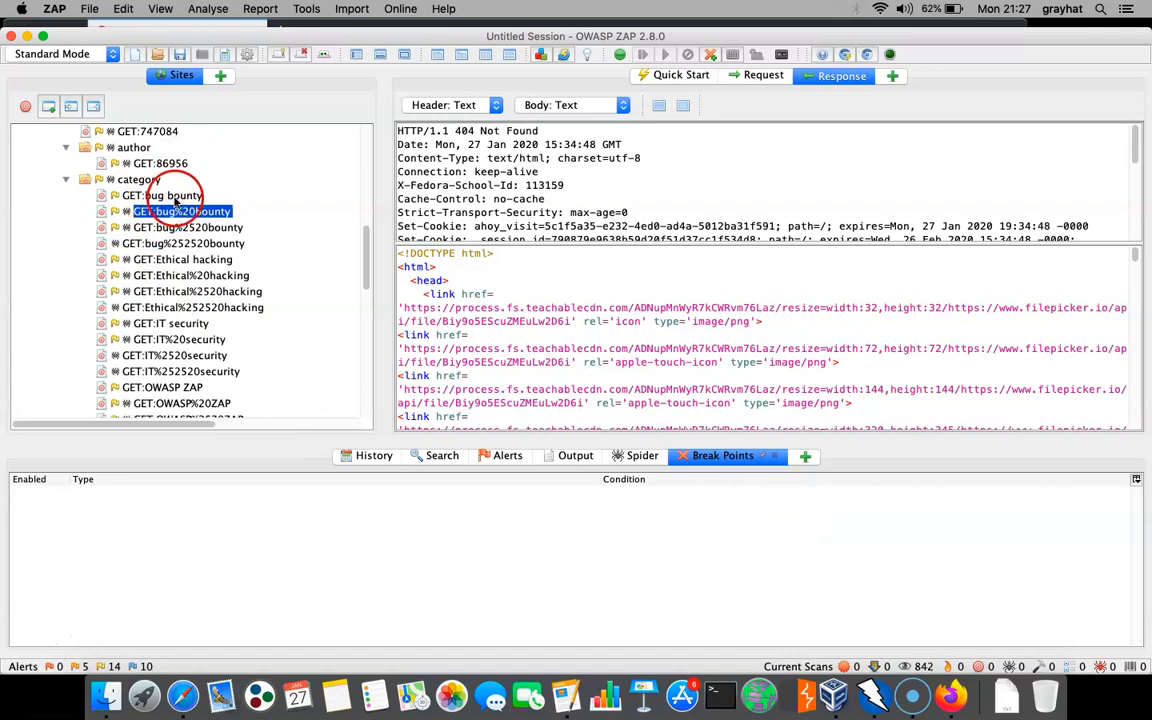
left_click(160, 195)
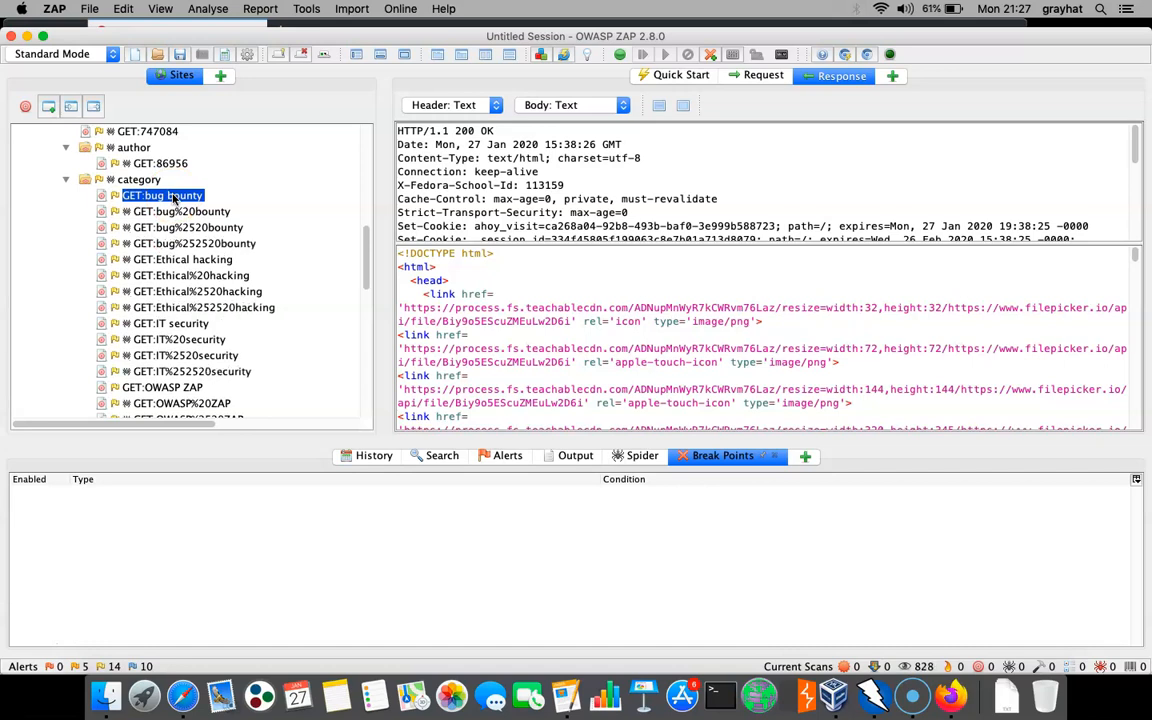
right_click(172, 197)
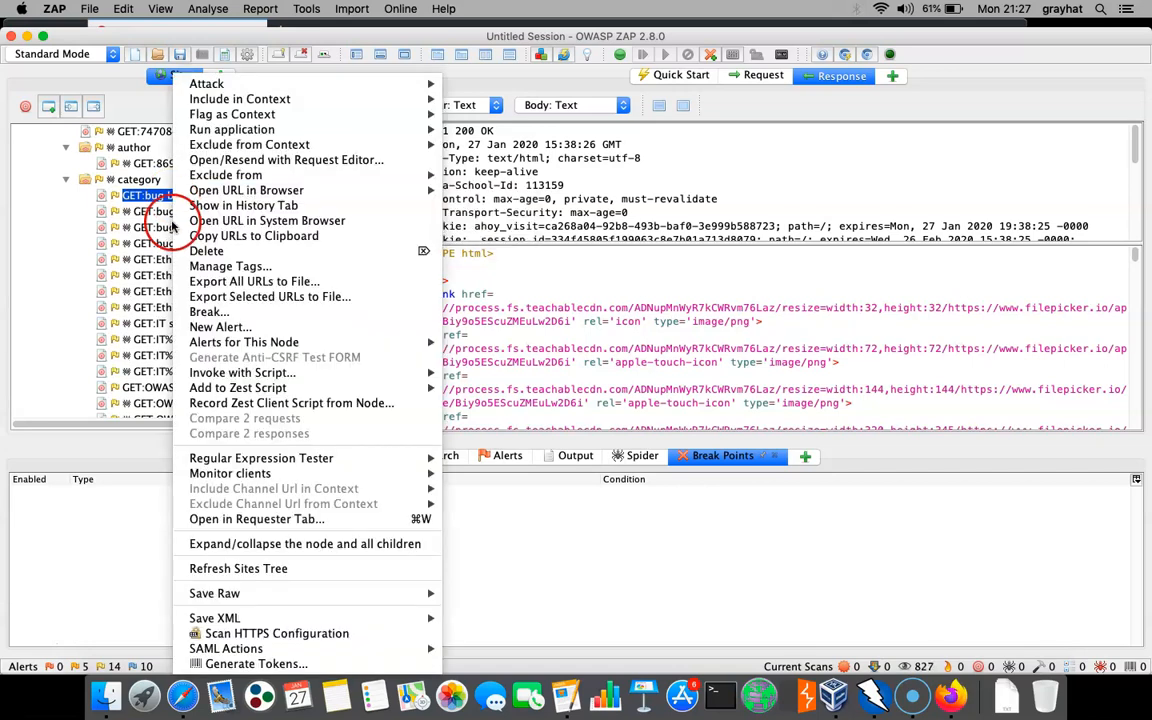
left_click(345, 312)
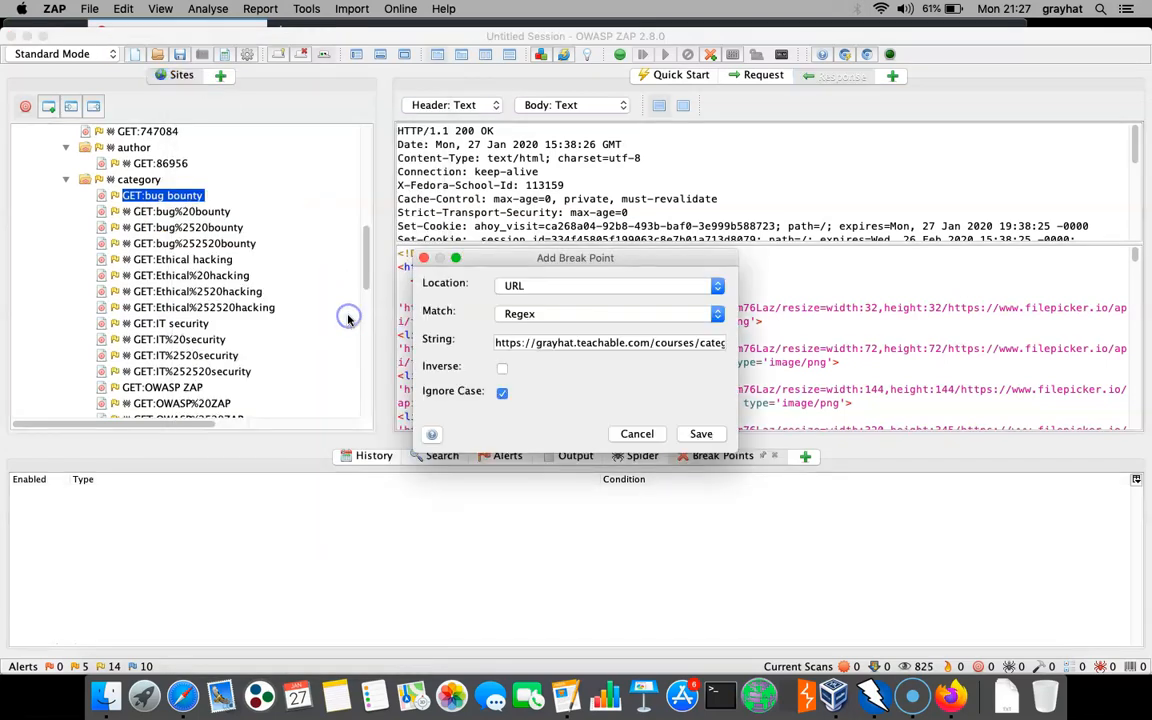
left_click(703, 434)
left_click(586, 496)
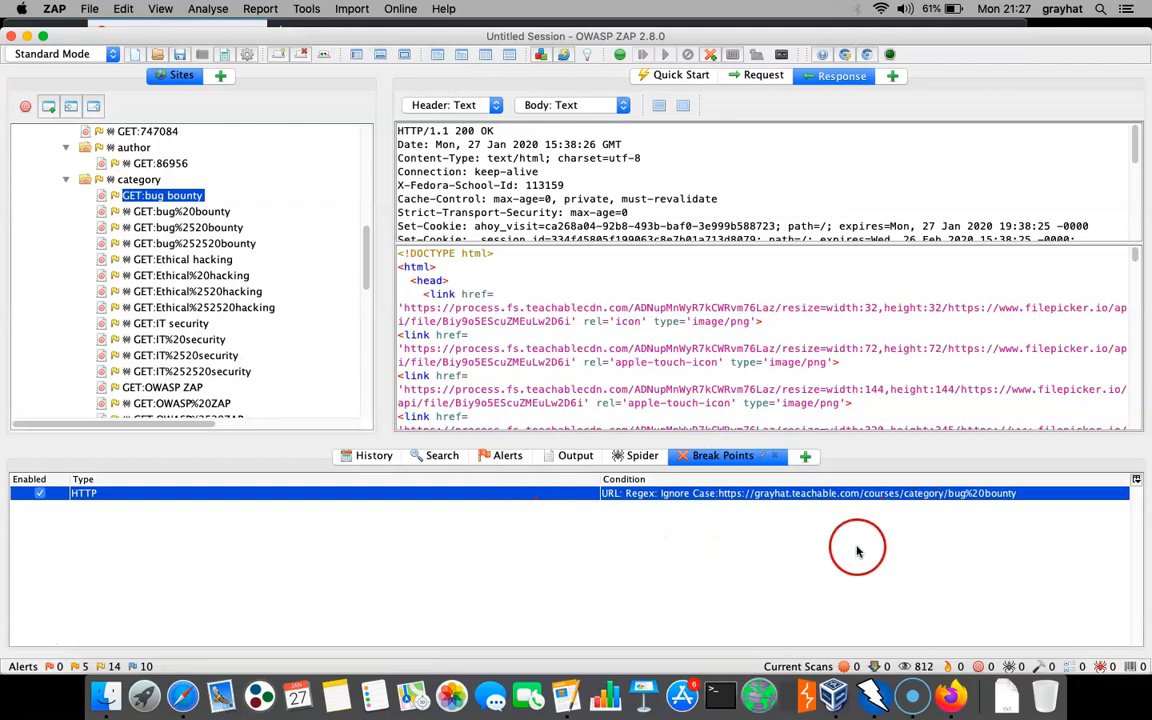
left_click(762, 76)
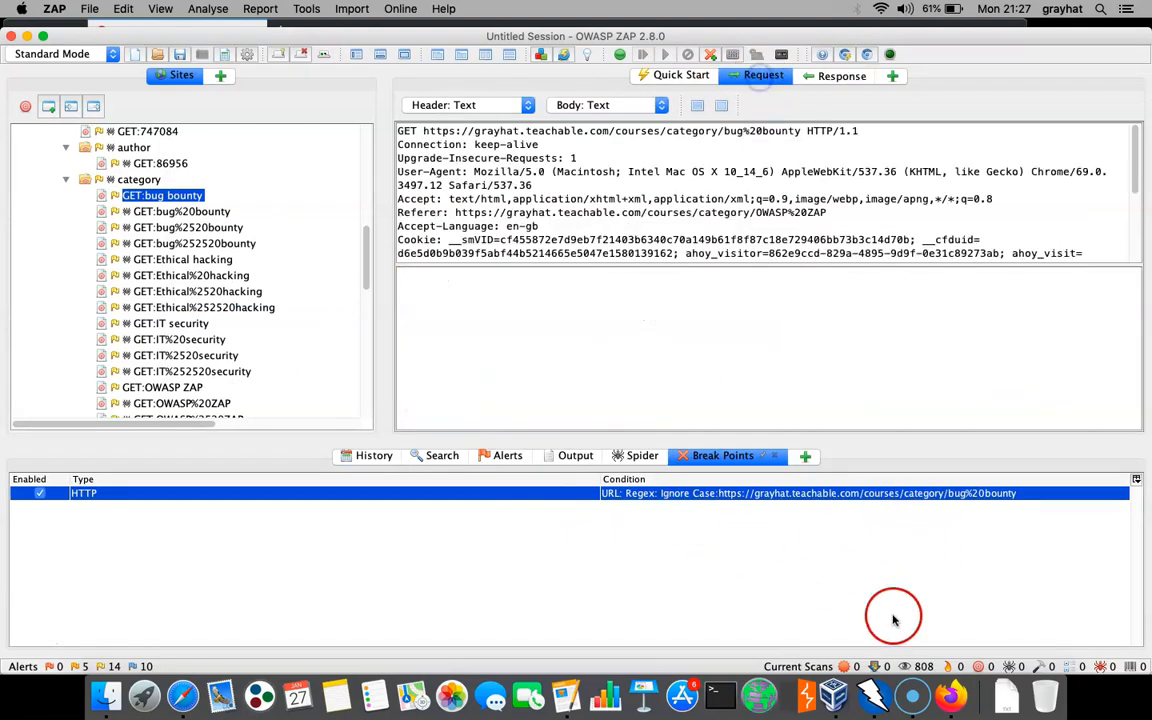
Switch to Firefox, filter the course catalogue by Ethical Hacking, and change the category to Bug Bounty to trigger the break point.
left_click(950, 692)
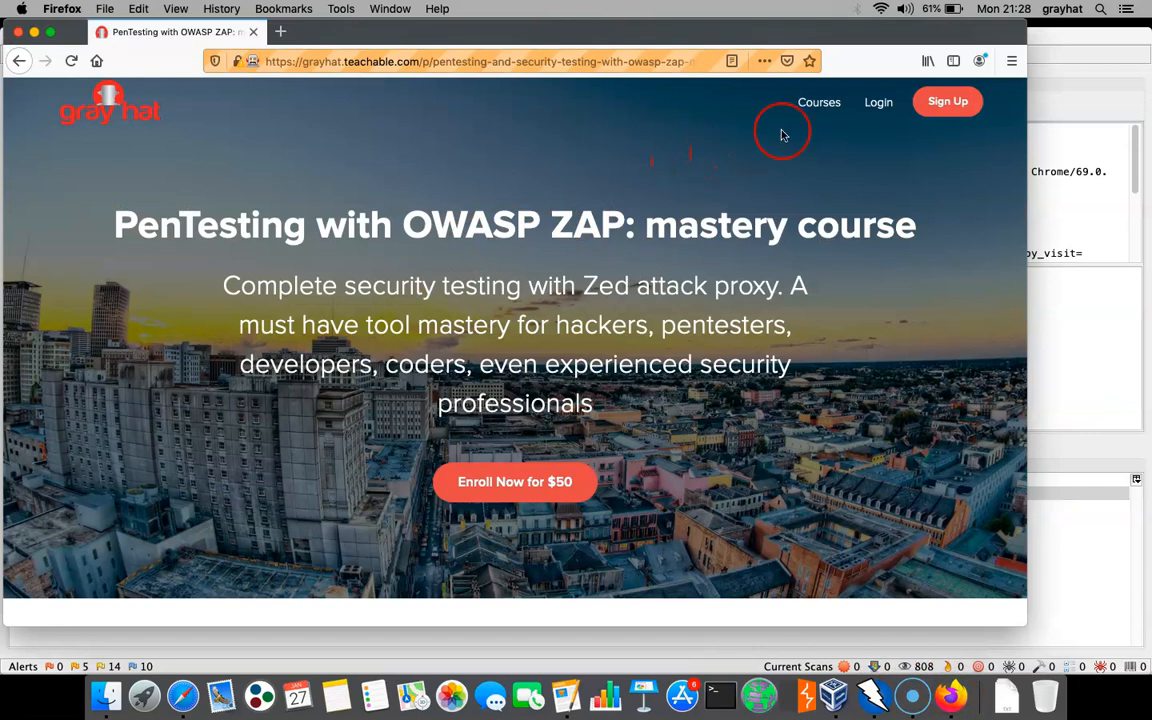
left_click(827, 111)
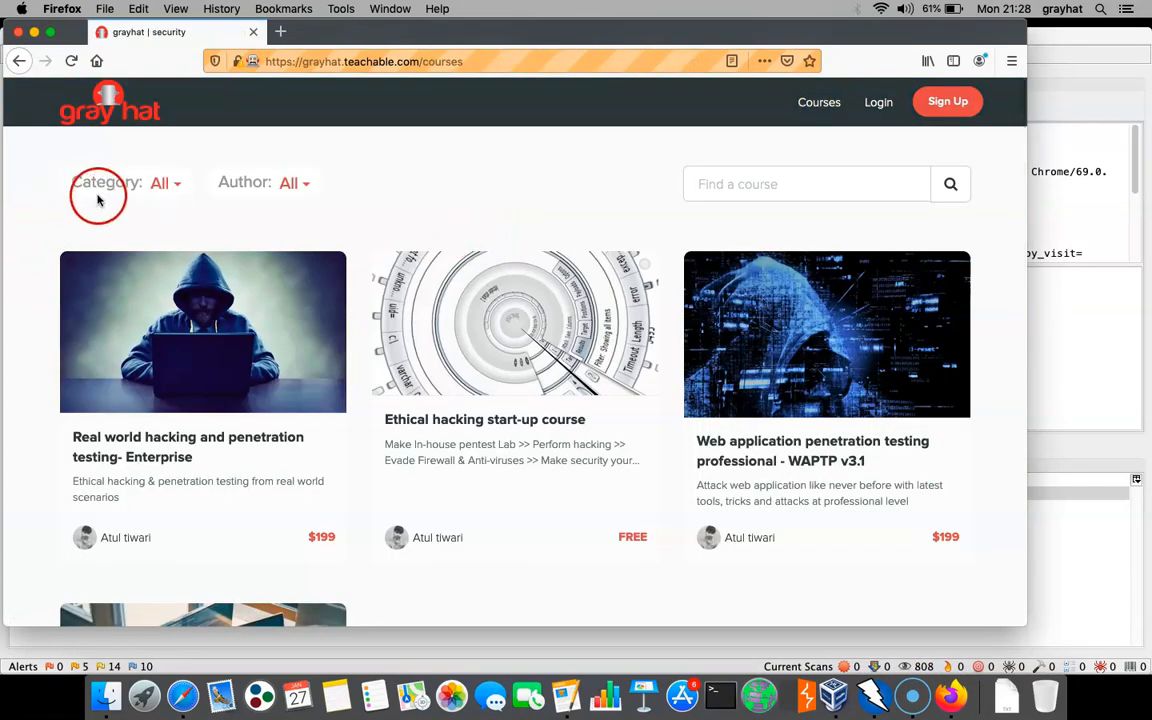
left_click(163, 185)
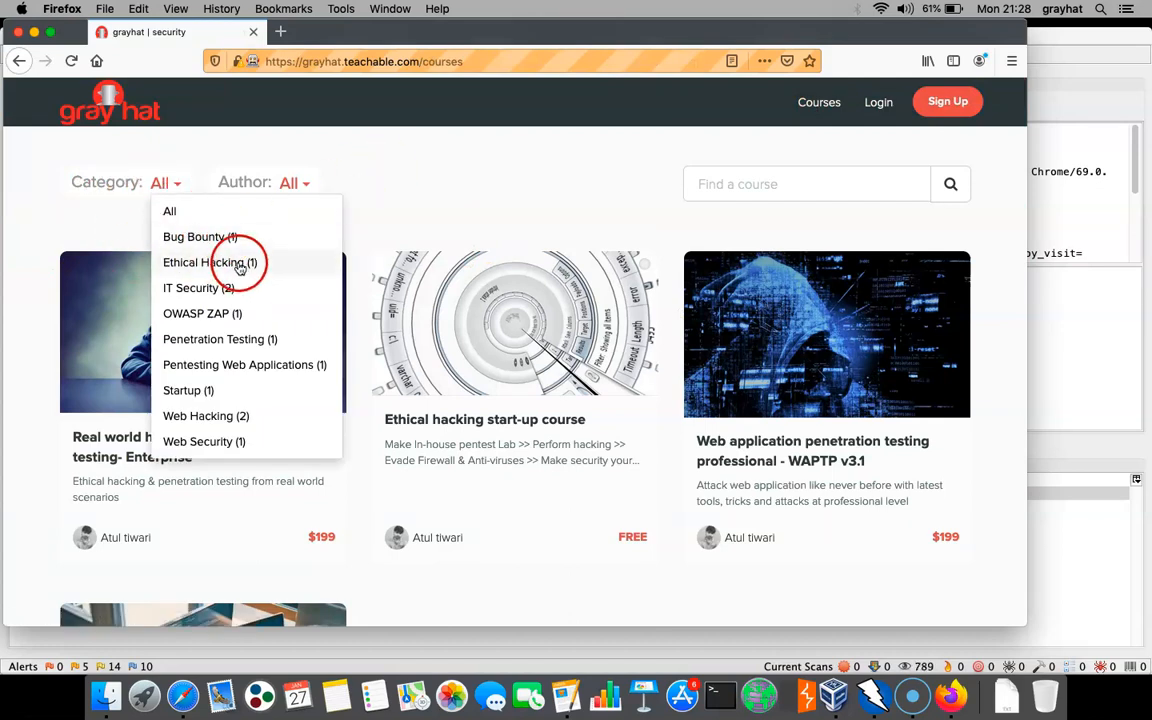
left_click(206, 262)
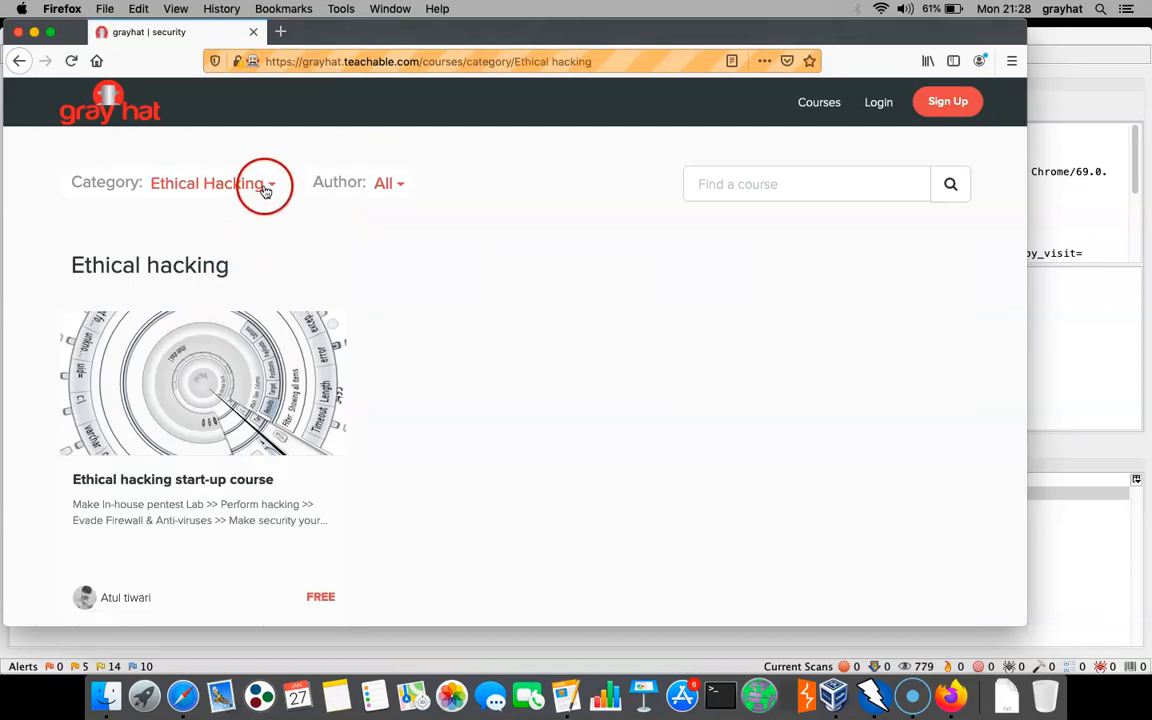
left_click(266, 184)
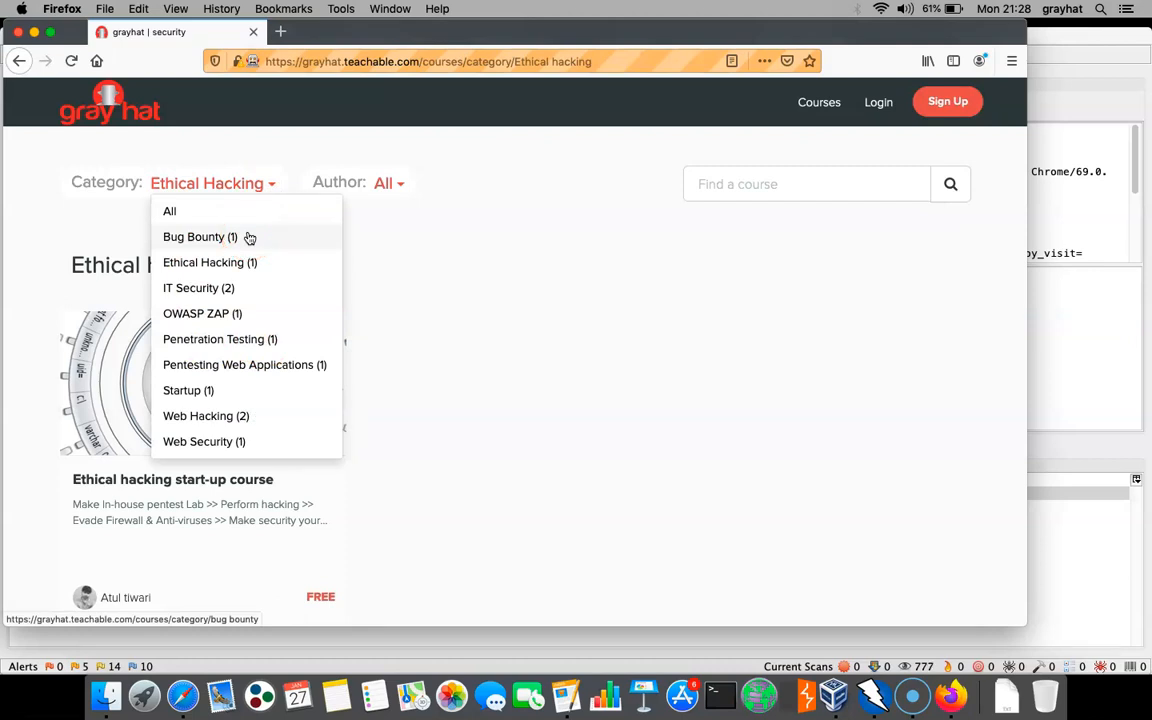
left_click(249, 237)
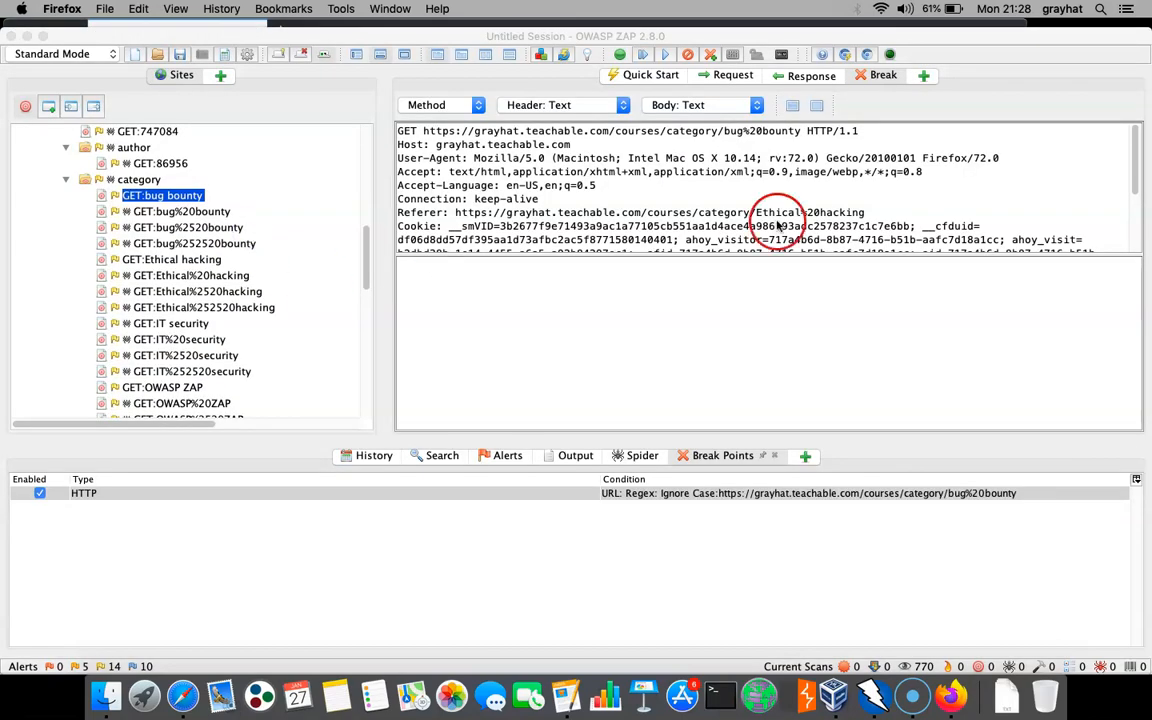
Change the category in the intercepted request's GET URL from bug%20bounty to OWASP%20ZAP.
left_click(877, 78)
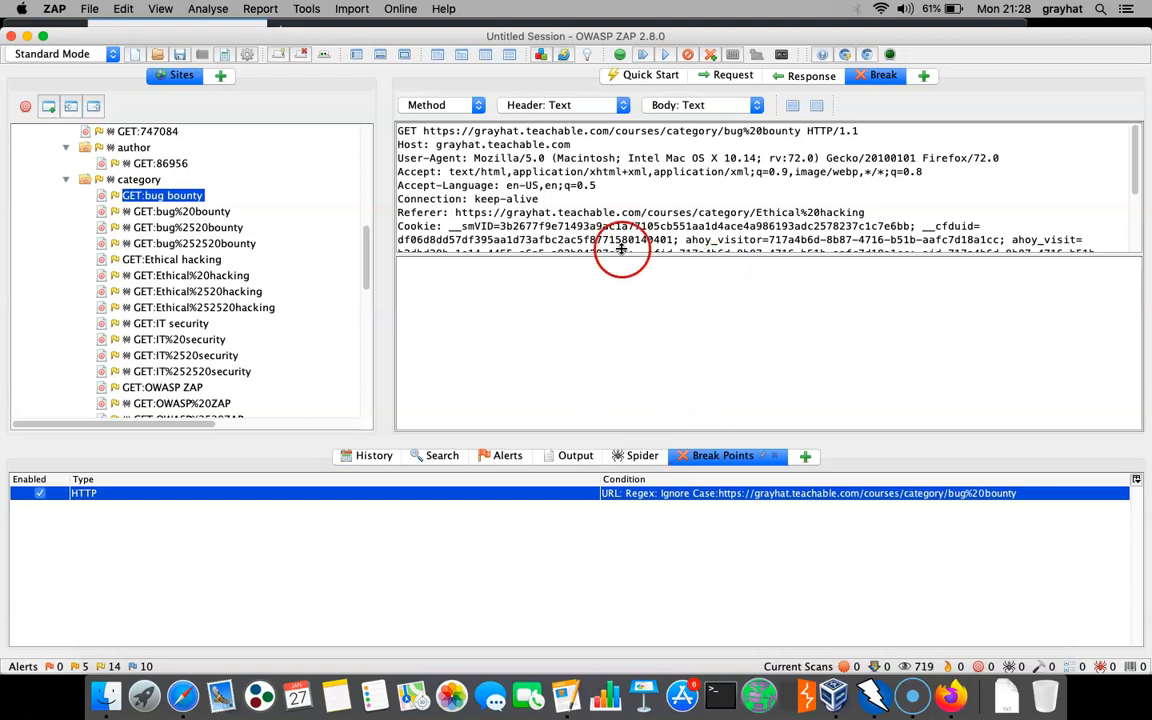
left_click(802, 131)
key("BackSpace")
key("BackSpace")
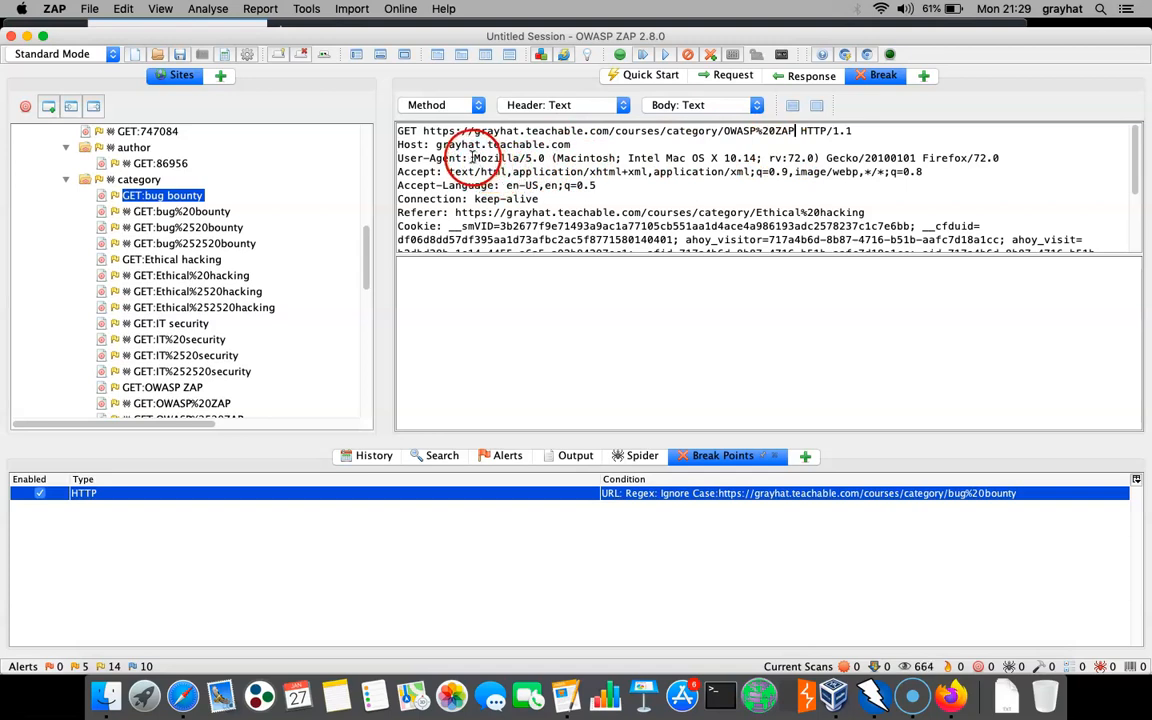
Replace the intercepted request's User-Agent value with ><img src=''''>.
left_click_drag(475, 158, 1040, 156)
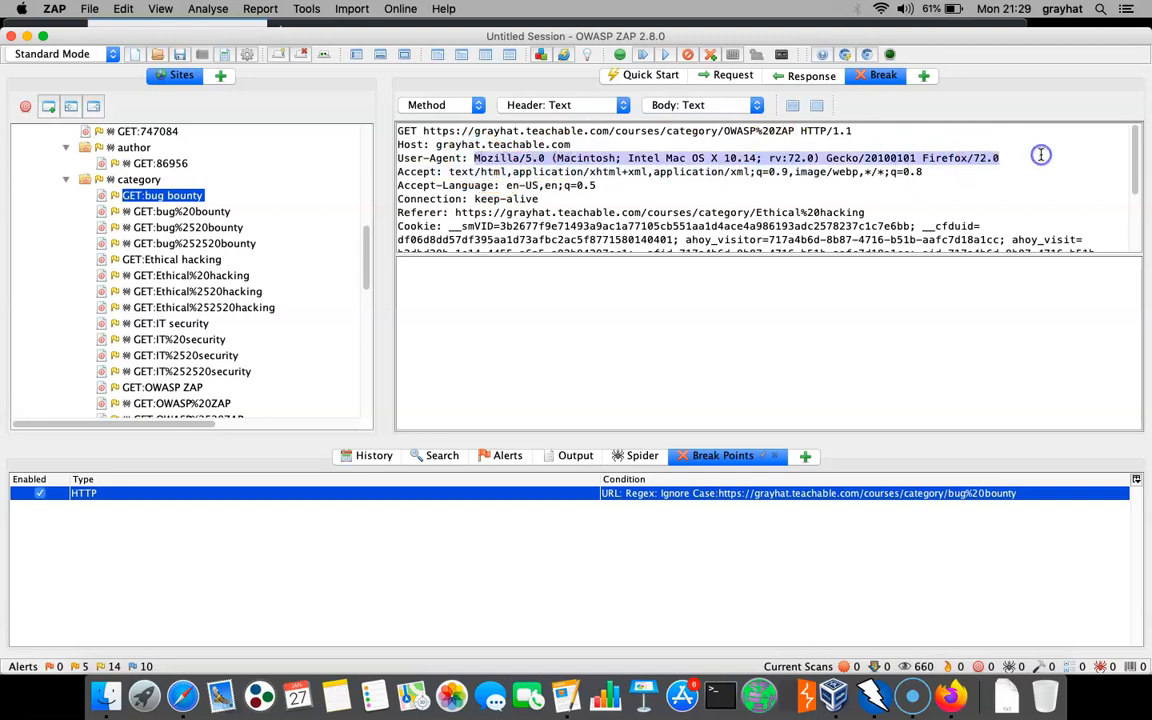
key("BackSpace")
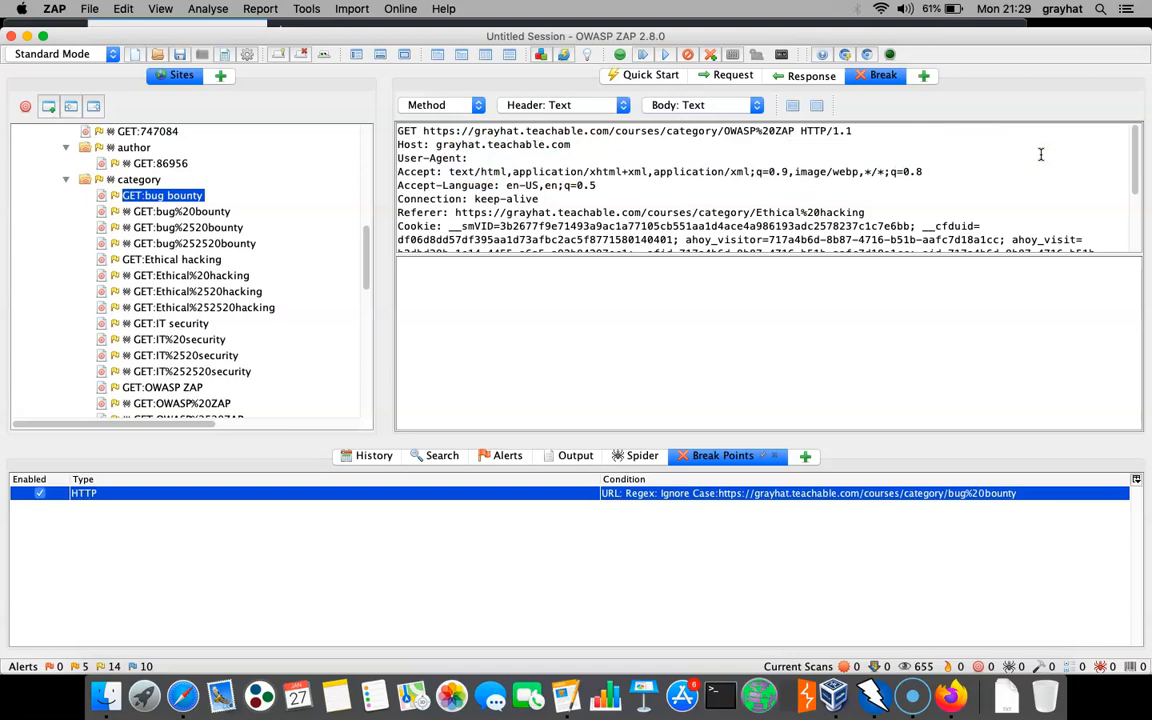
type("Linux")
key("BackSpace")
key("BackSpace")
key("BackSpace")
key("BackSpace")
key("BackSpace")
type("><img src=''''>")
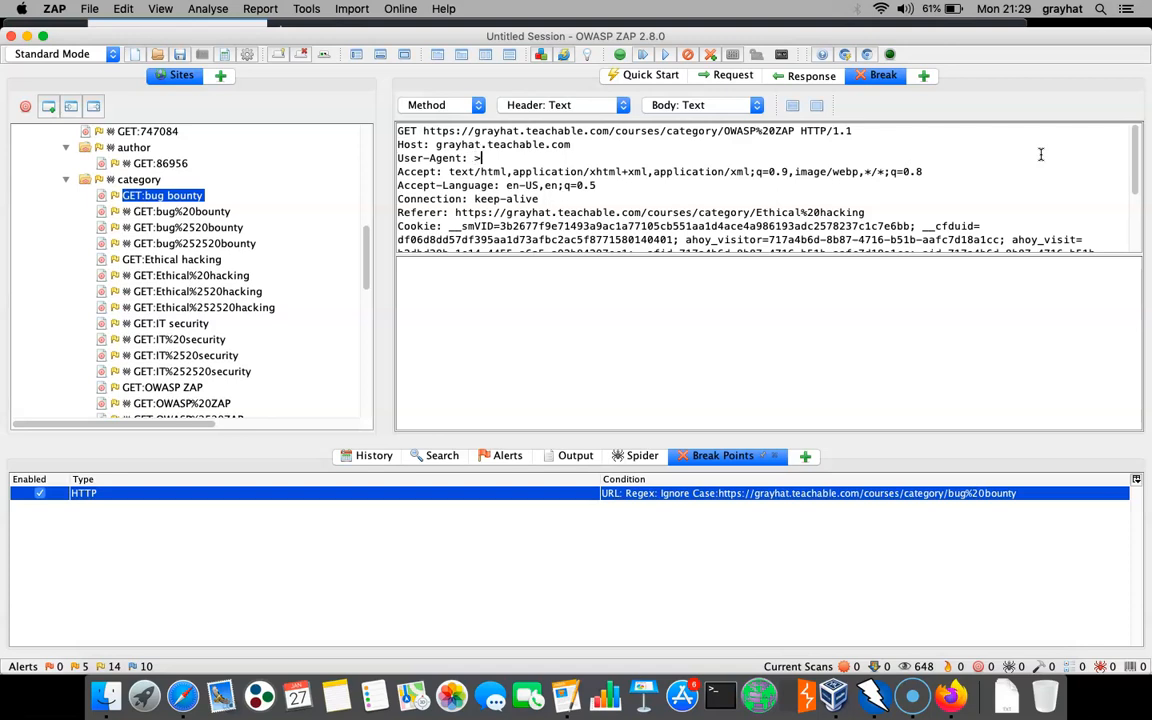
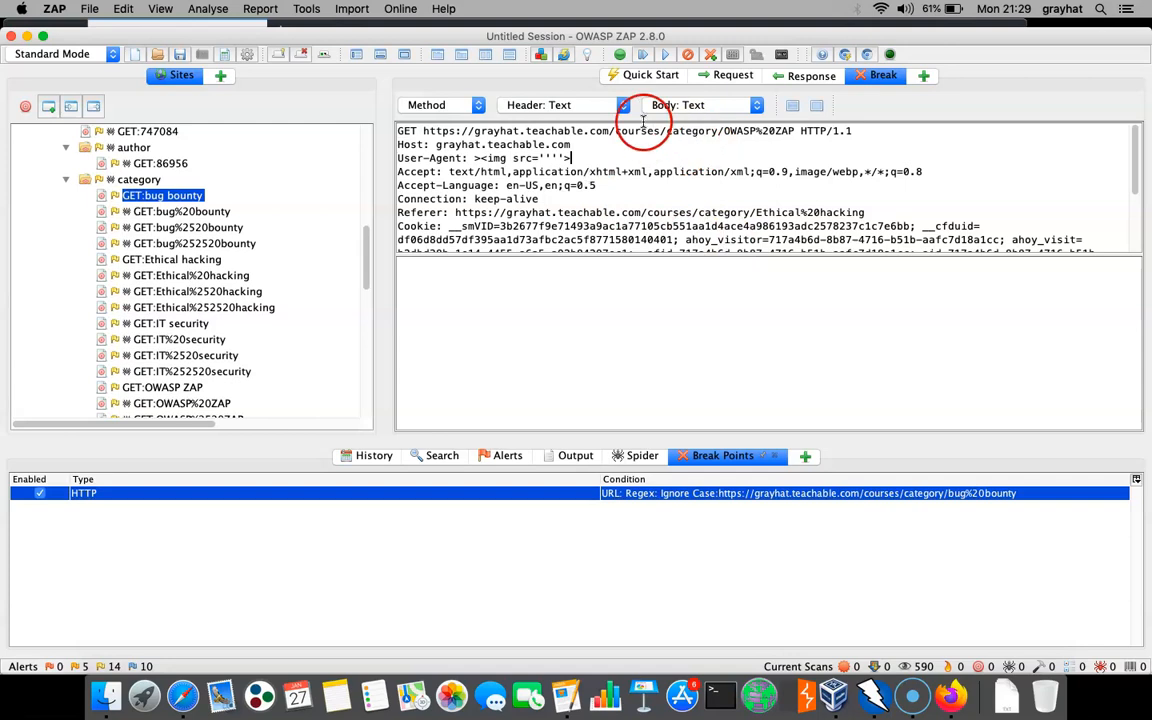
Submit the modified request, check the page it loads in Firefox, and minimise the browser.
left_click(643, 54)
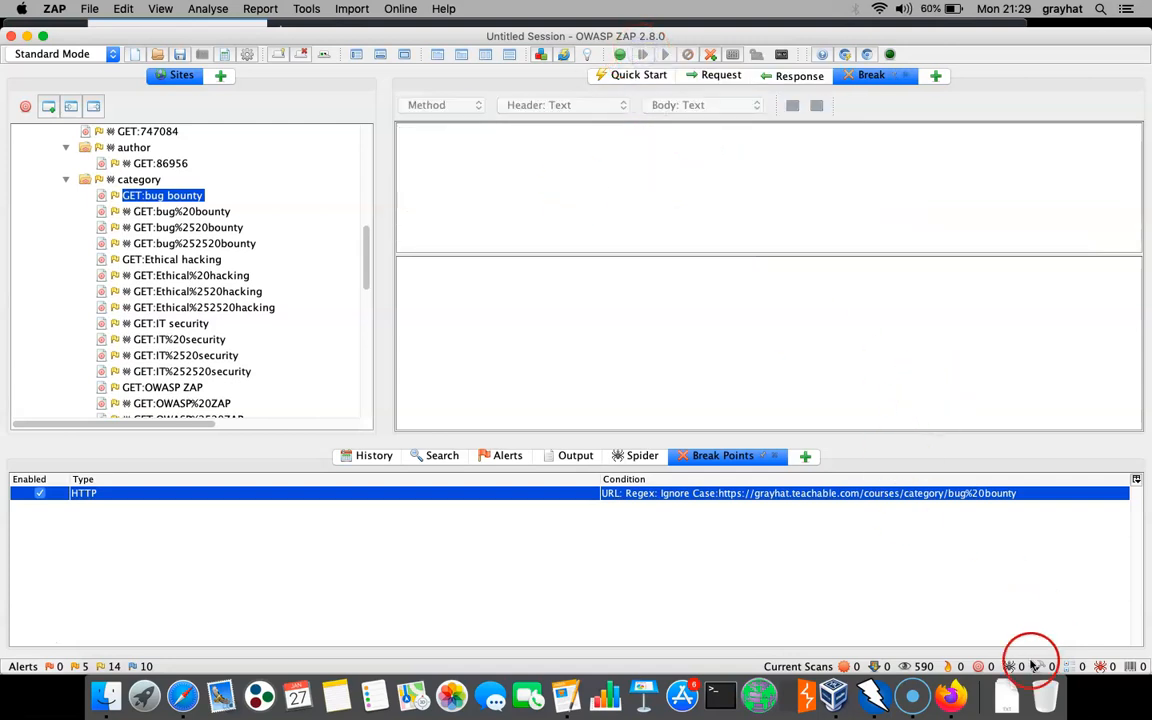
left_click(952, 697)
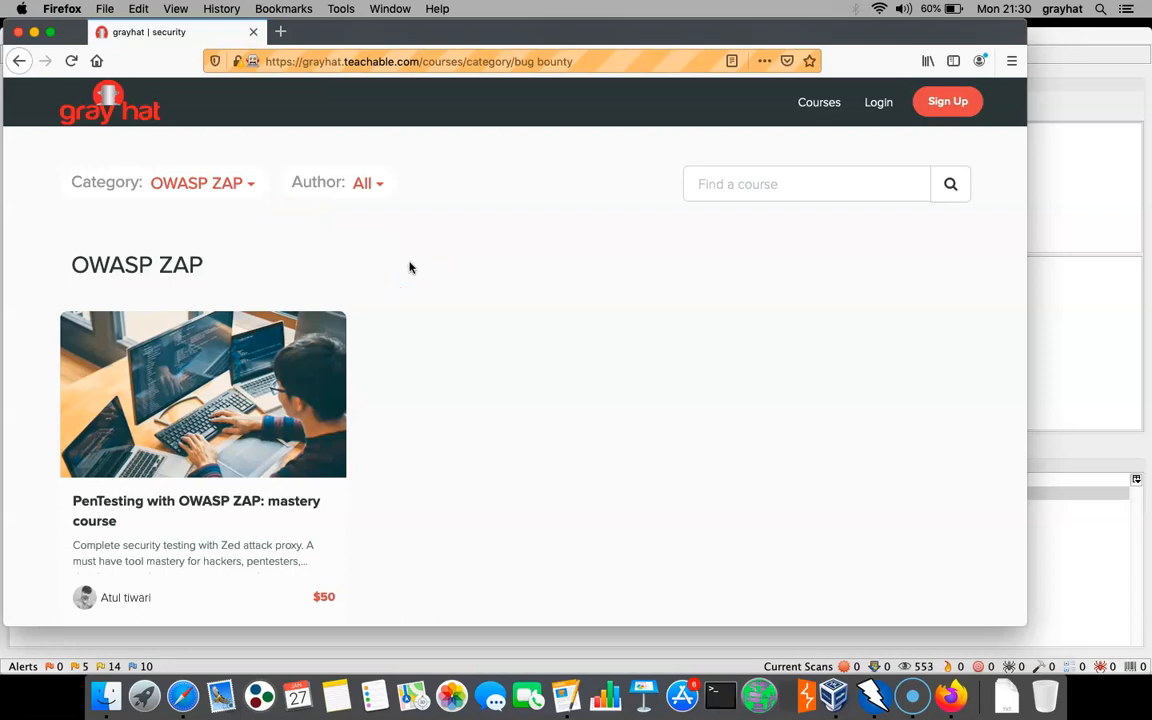
left_click(33, 32)
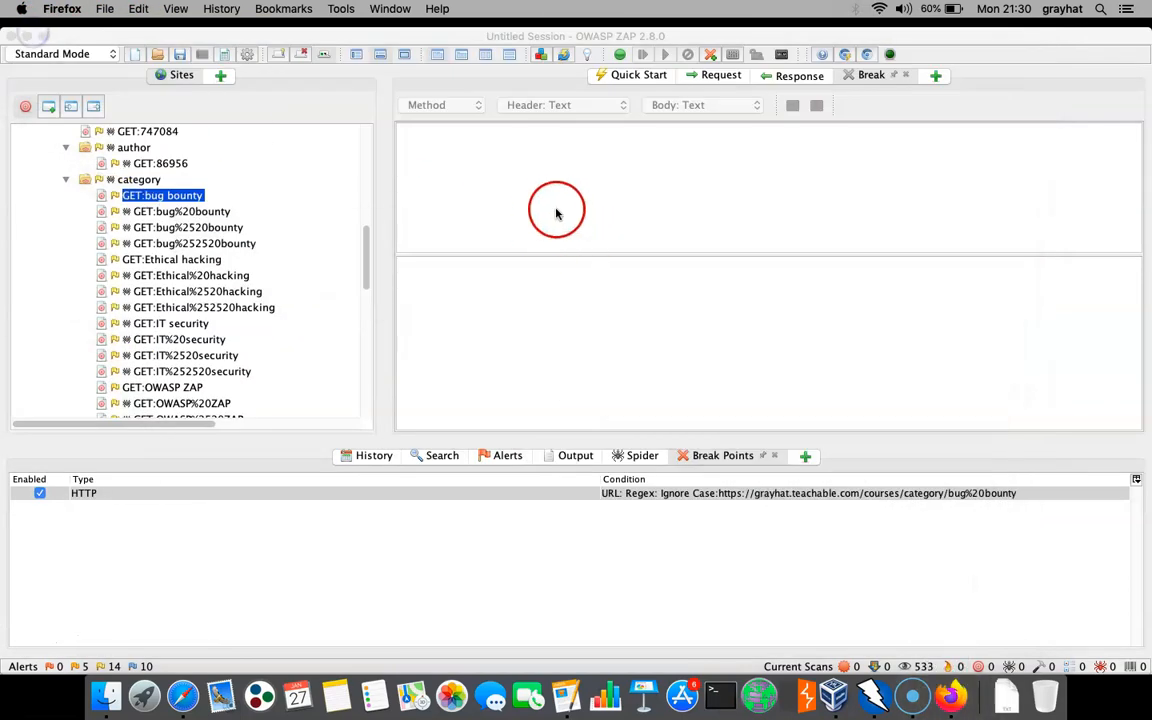
Review the original GET:bug bounty request and its User-Agent header in ZAP.
left_click(557, 213)
left_click(727, 76)
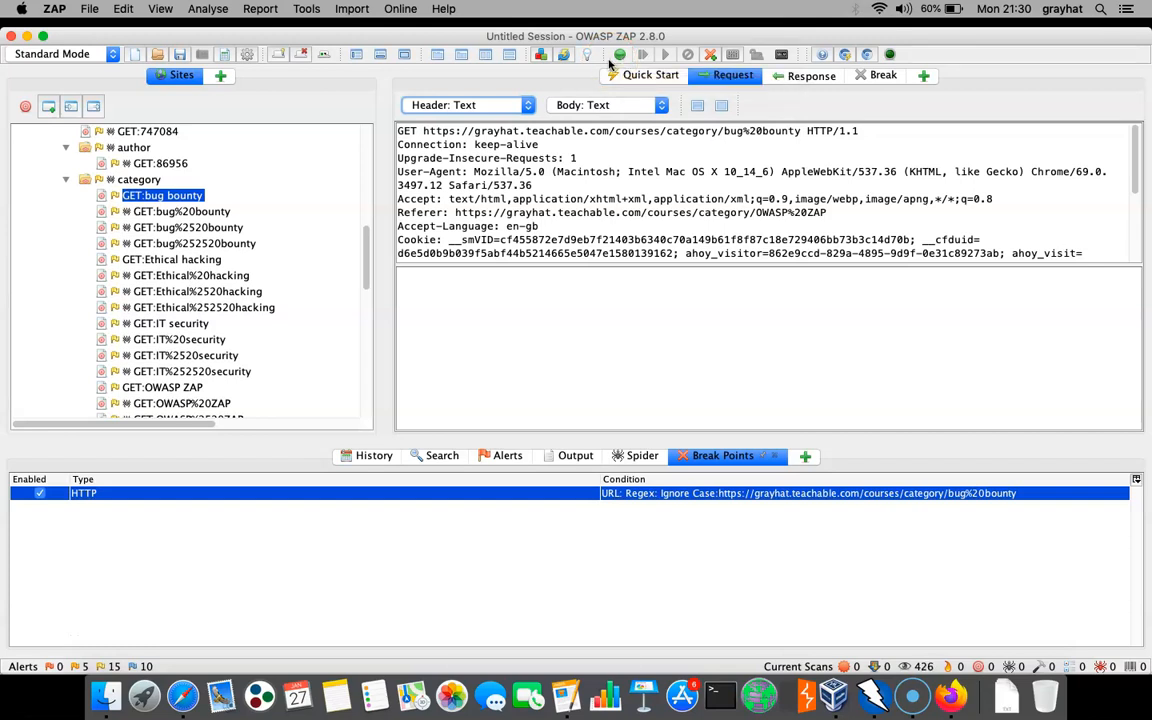
left_click(651, 304)
left_click(596, 182)
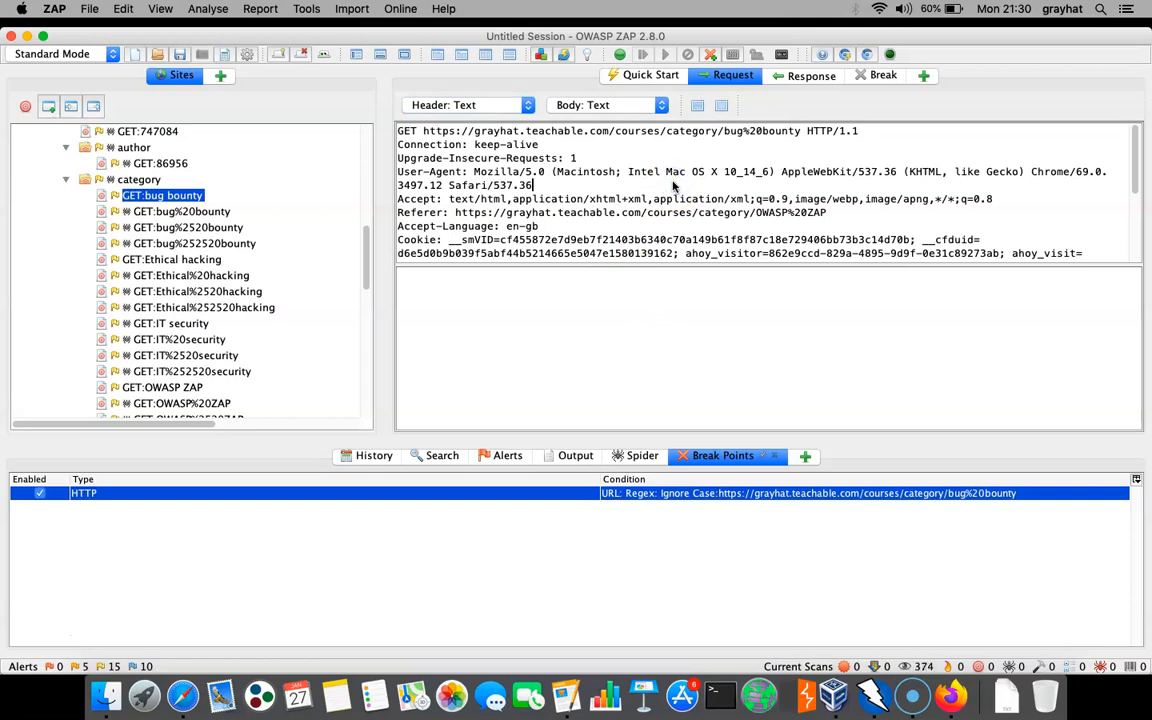
left_click(583, 163)
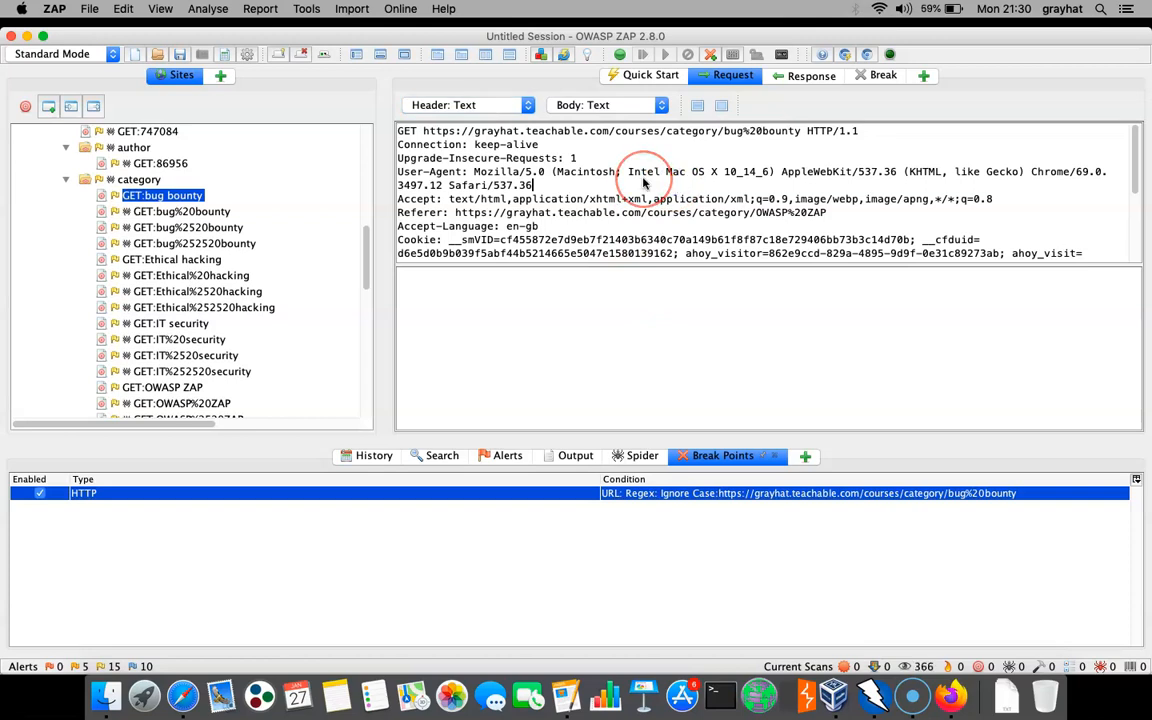